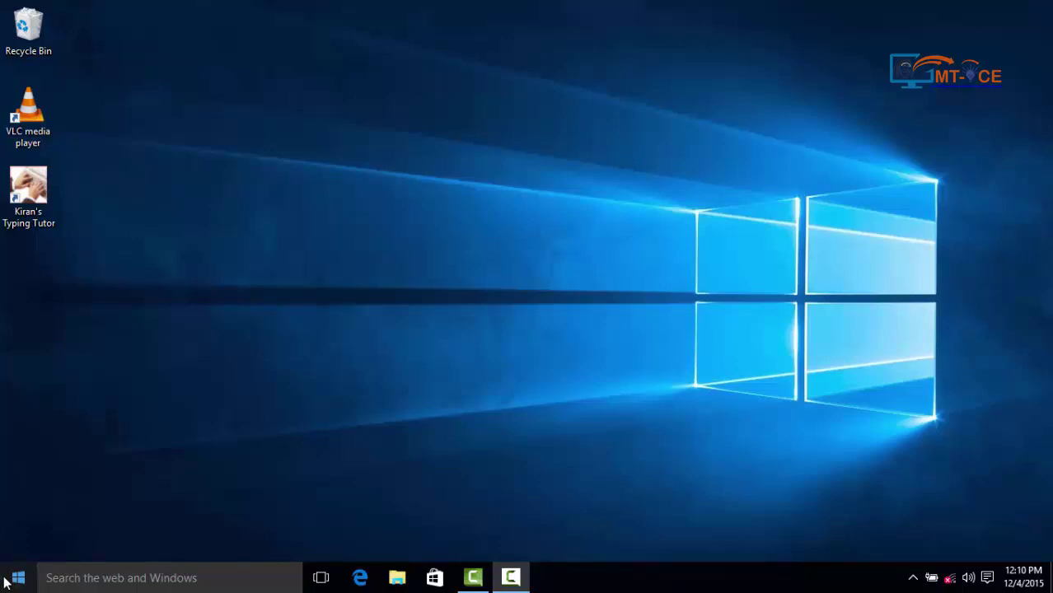
- Show all apps in the Start menu, and expand and collapse the Recently added group
left_click(14, 582)
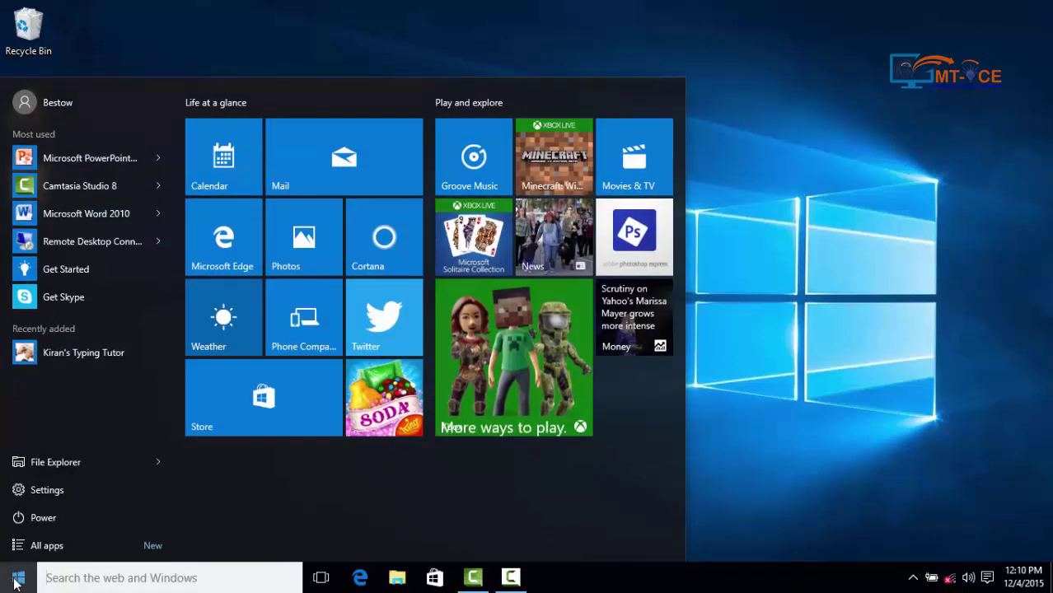
left_click(14, 582)
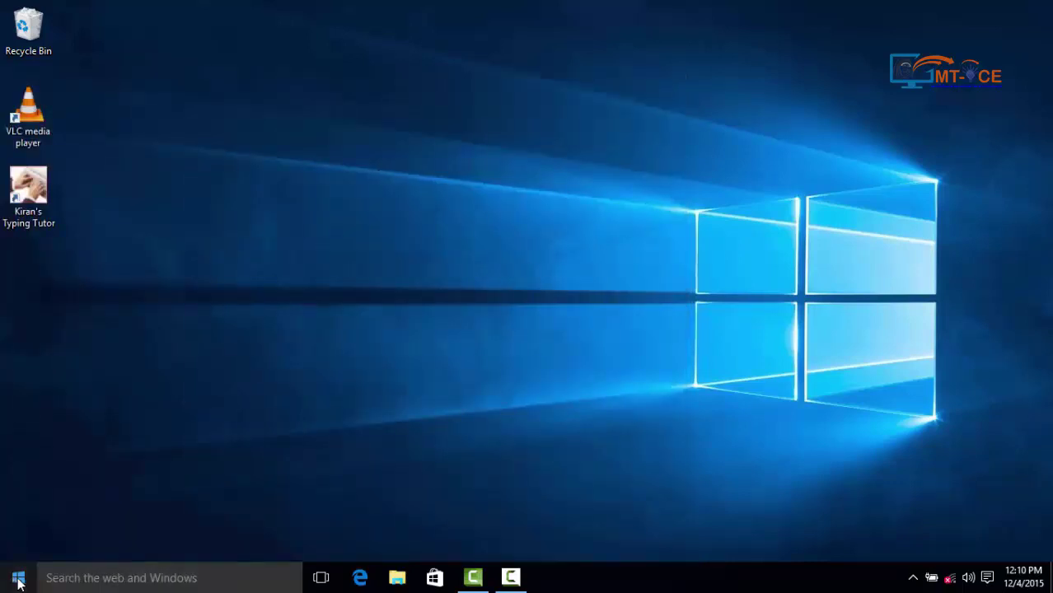
left_click(18, 582)
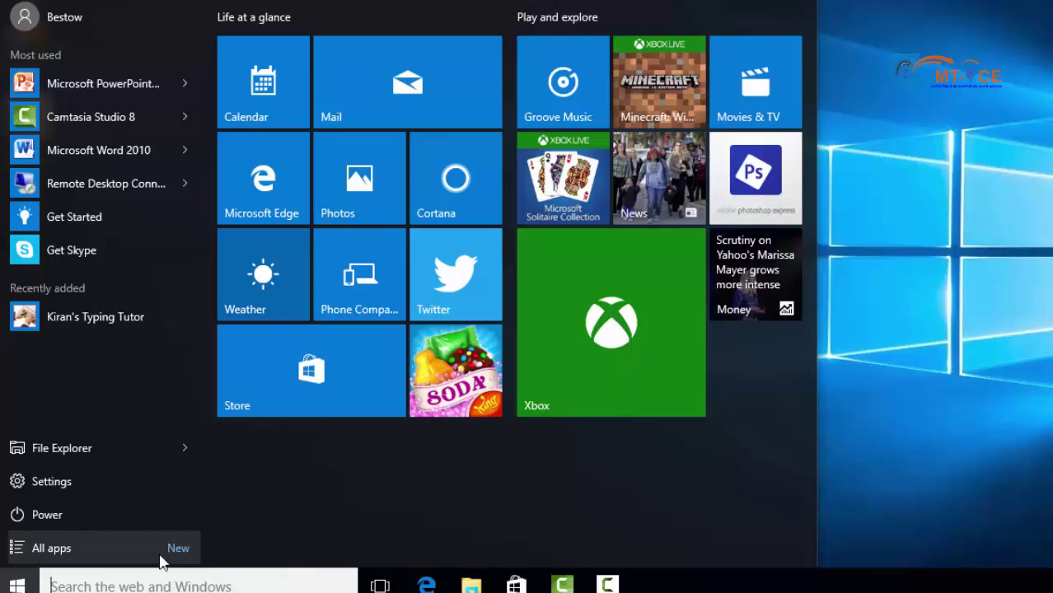
left_click(74, 558)
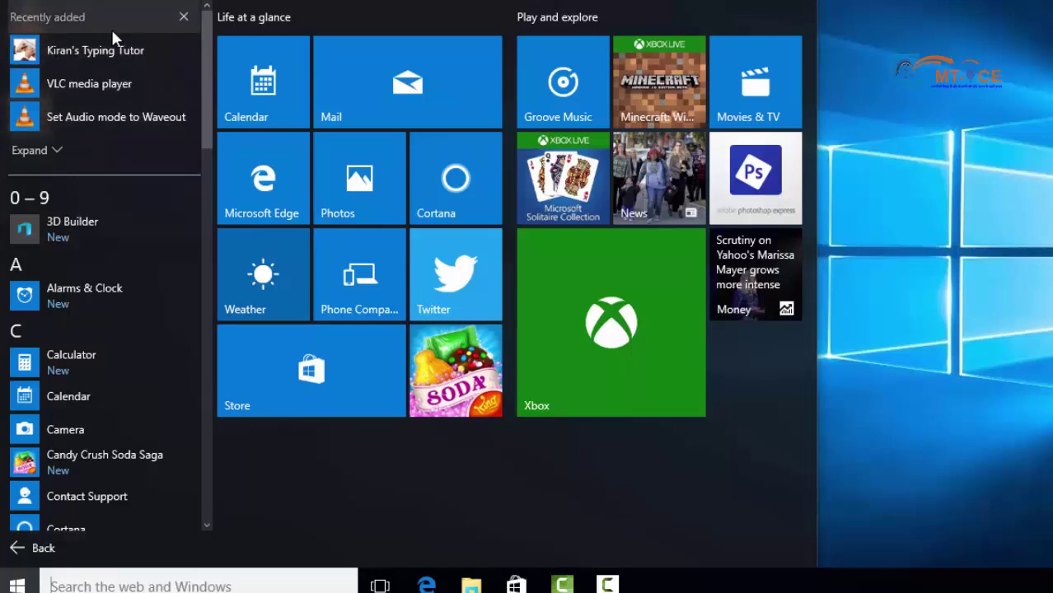
left_click(50, 153)
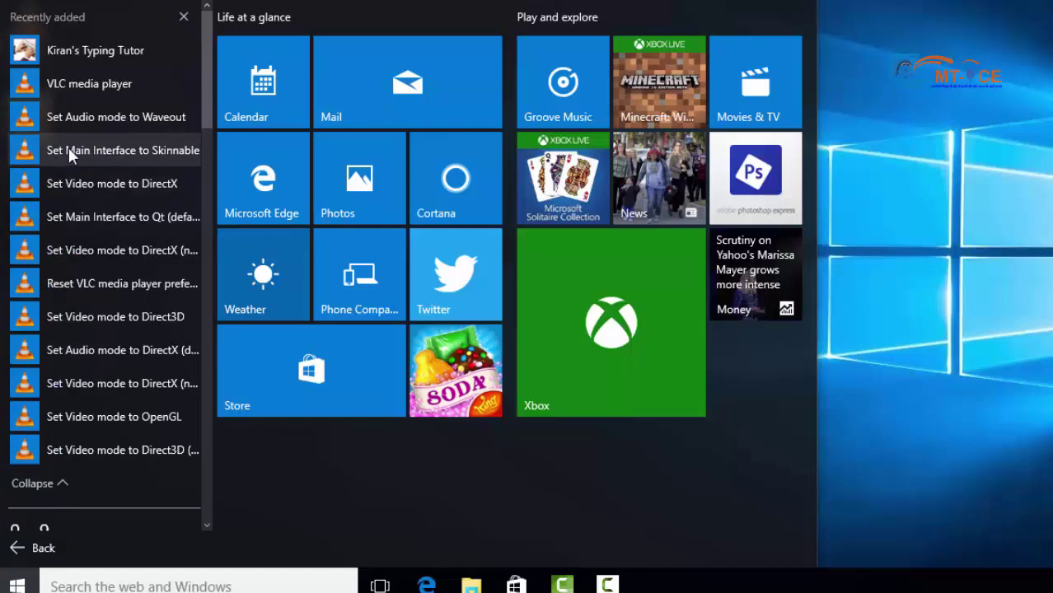
left_click(54, 483)
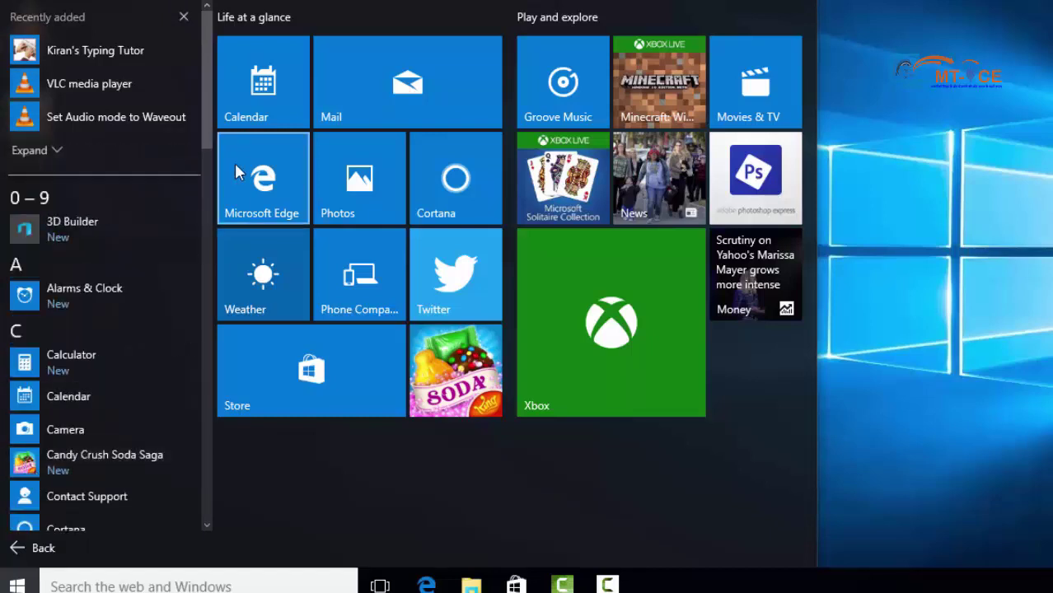
- Examine the alphabetical list of all installed apps from 0–9 through X, and return to the main Start menu view
scroll(211, 191, "down", 5)
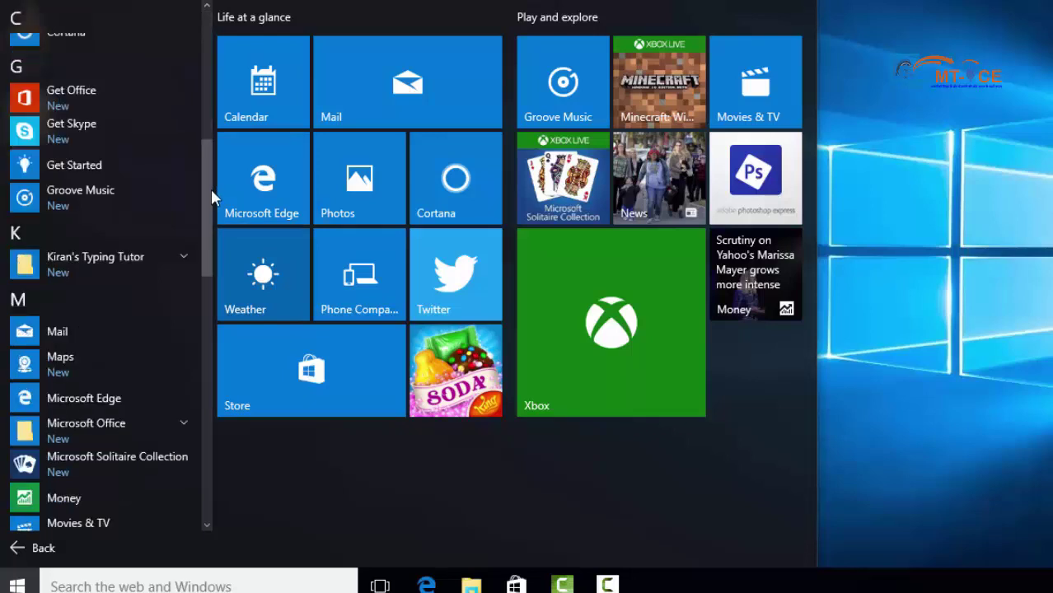
scroll(204, 123, "up", 5)
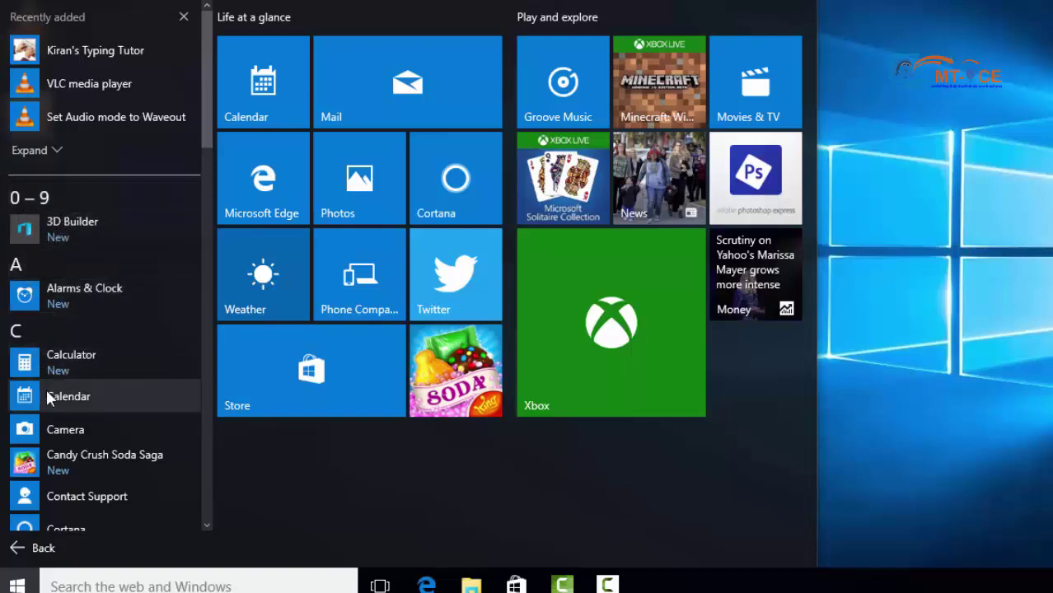
scroll(50, 408, "down", 3)
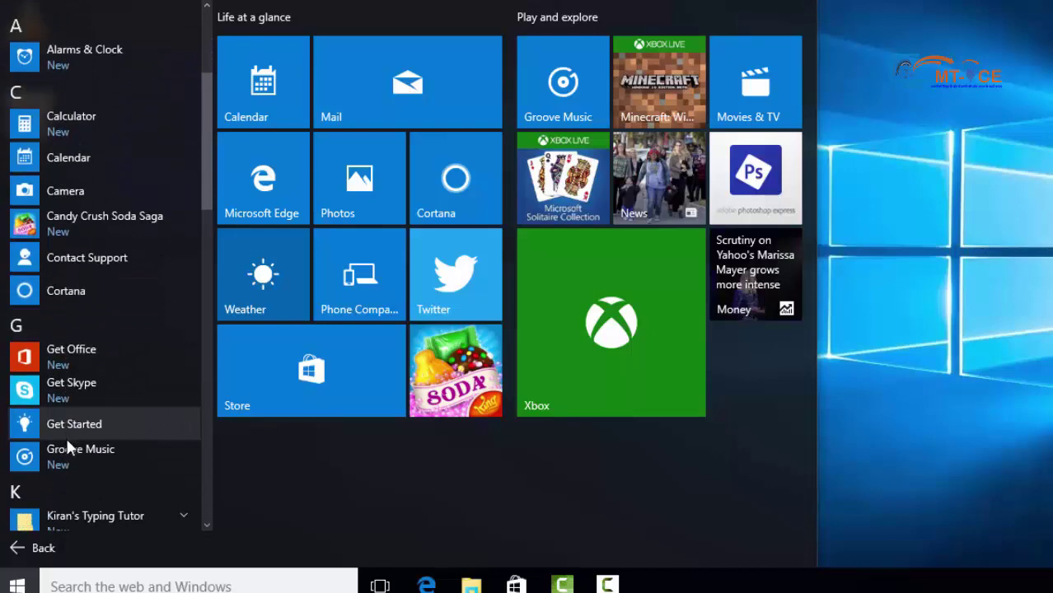
scroll(68, 449, "down", 7)
scroll(69, 451, "down", 3)
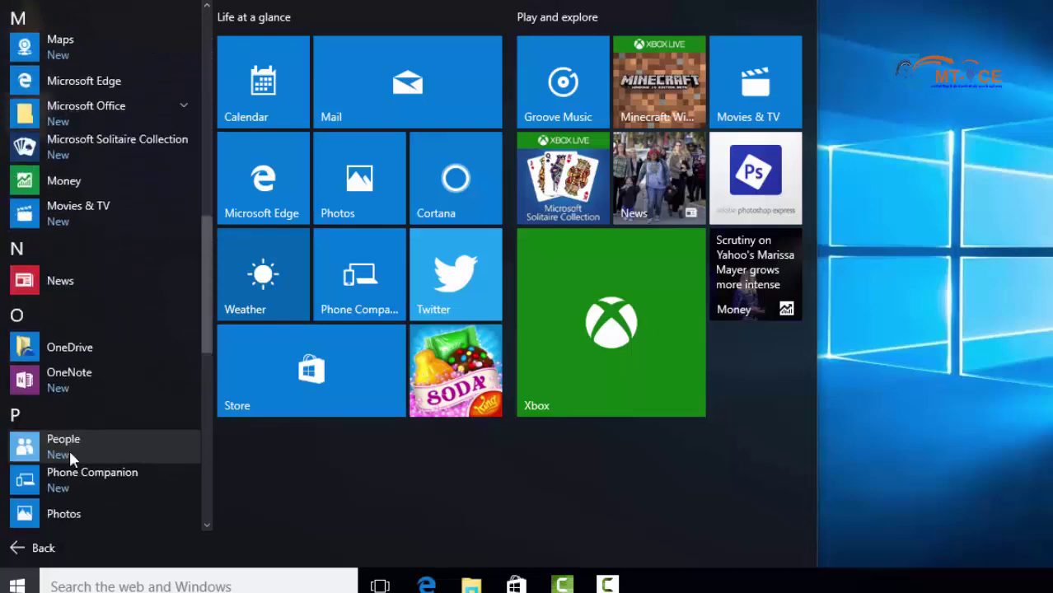
scroll(69, 445, "up", 10)
scroll(62, 419, "up", 2)
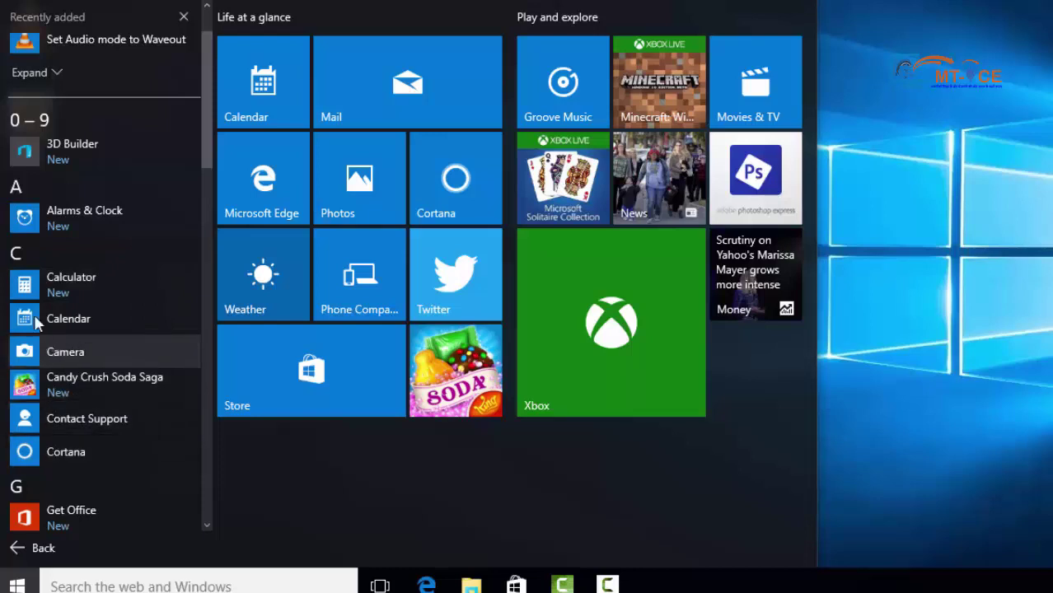
scroll(43, 263, "down", 3)
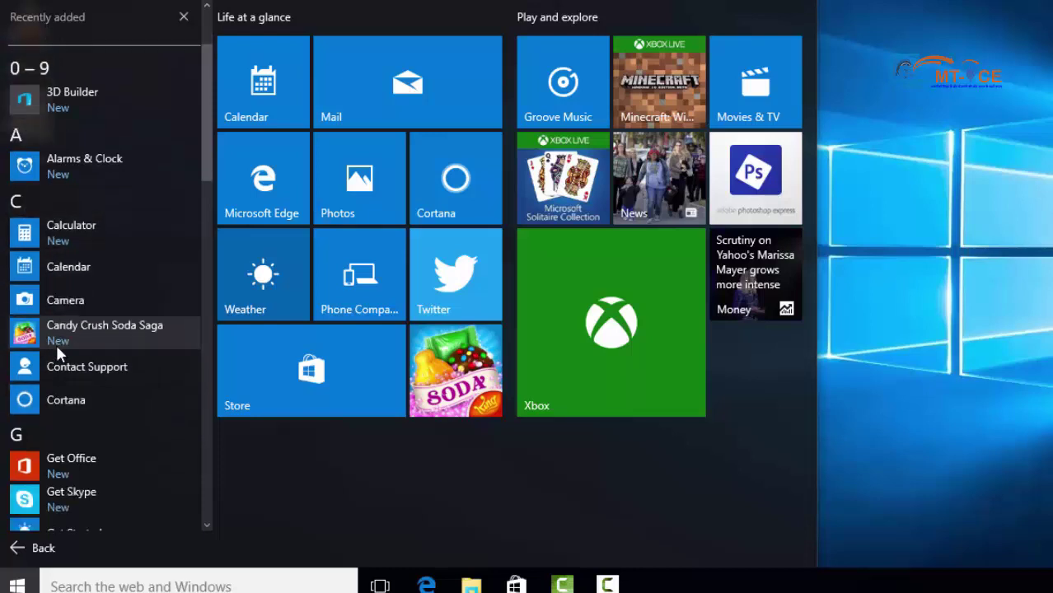
scroll(45, 355, "down", 3)
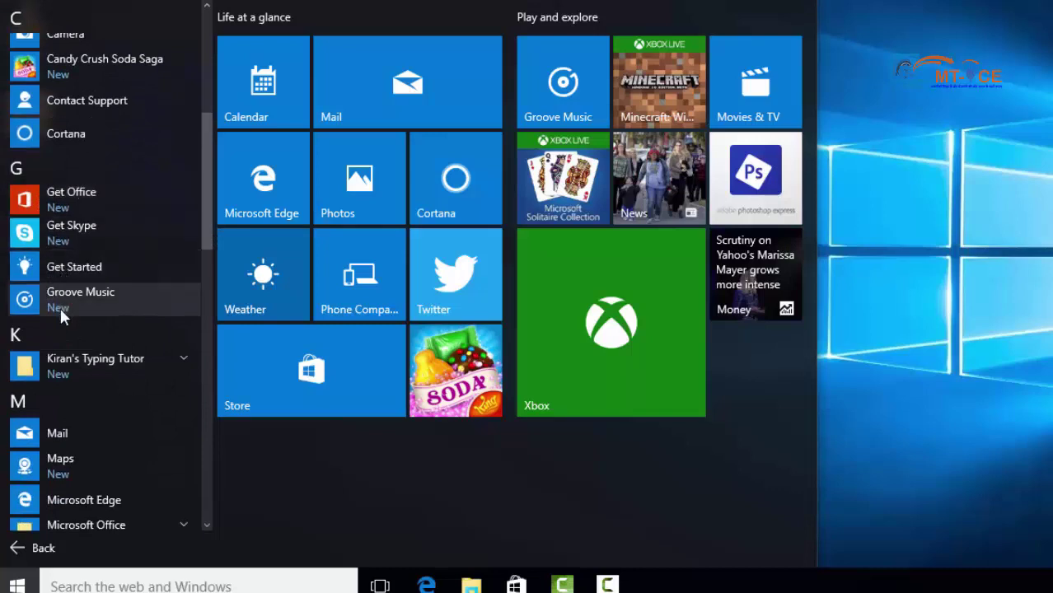
scroll(64, 355, "down", 5)
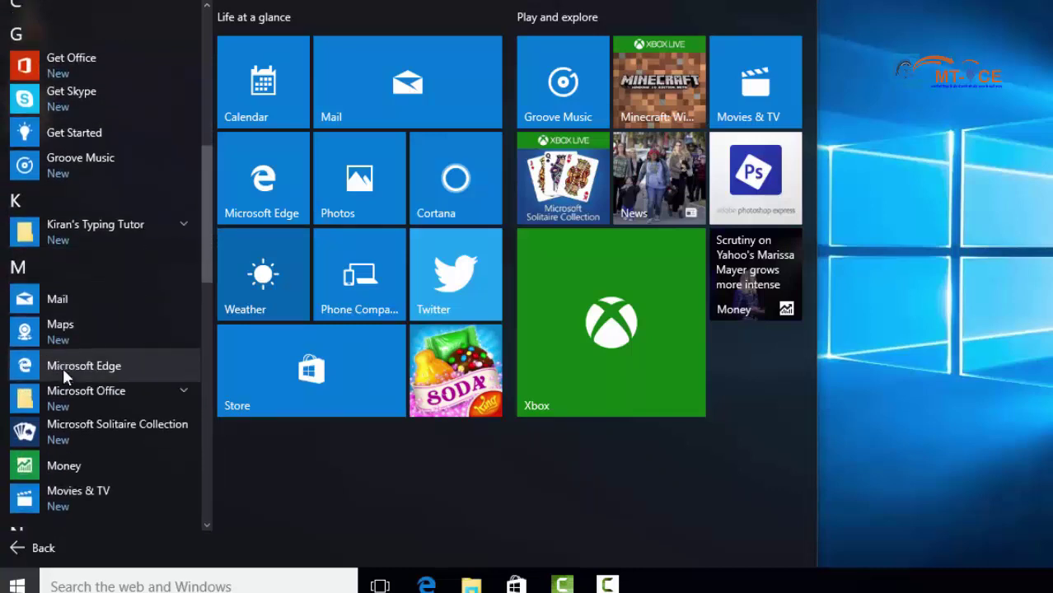
scroll(71, 412, "down", 8)
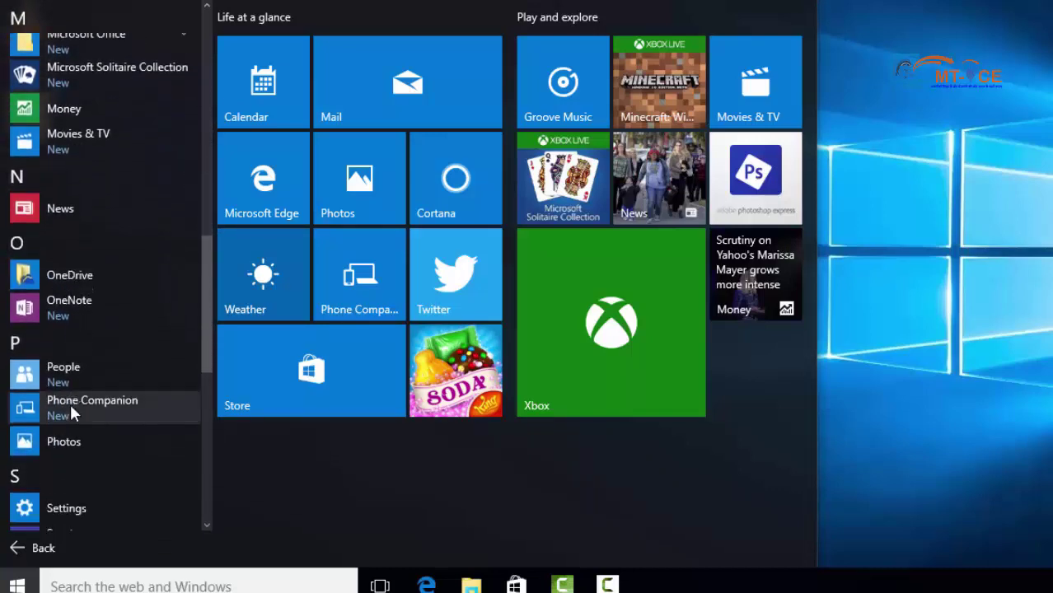
scroll(71, 408, "down", 6)
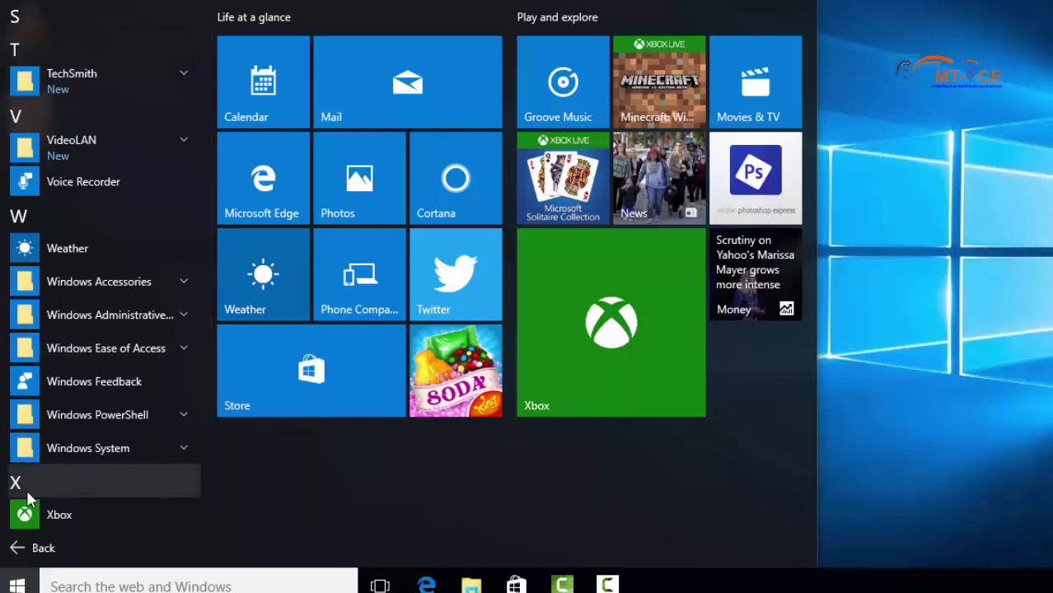
left_click(28, 550)
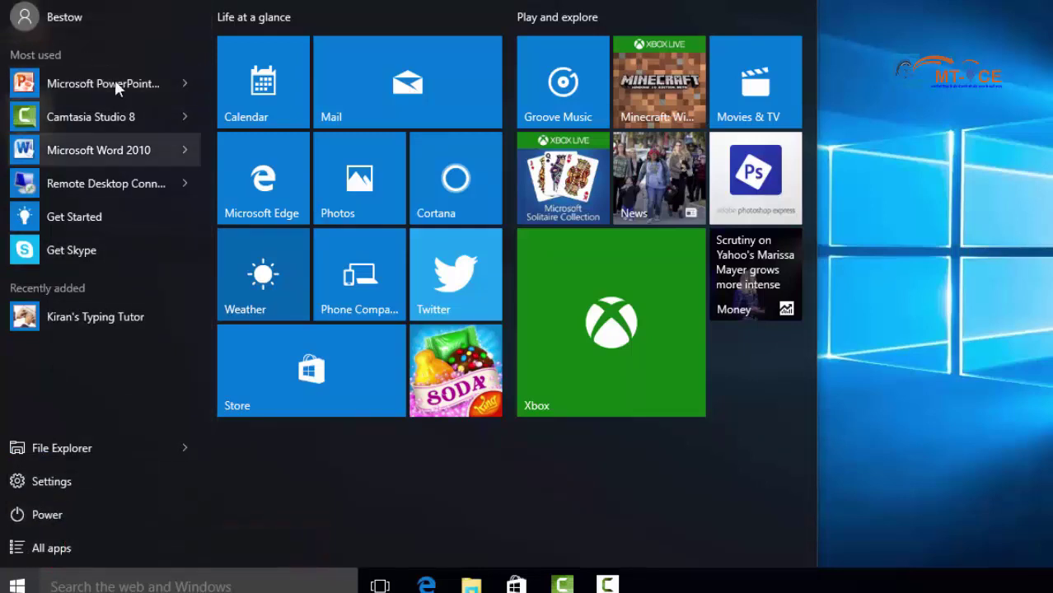
- Reopen the all apps list and look through its entries down to the end
left_click(40, 550)
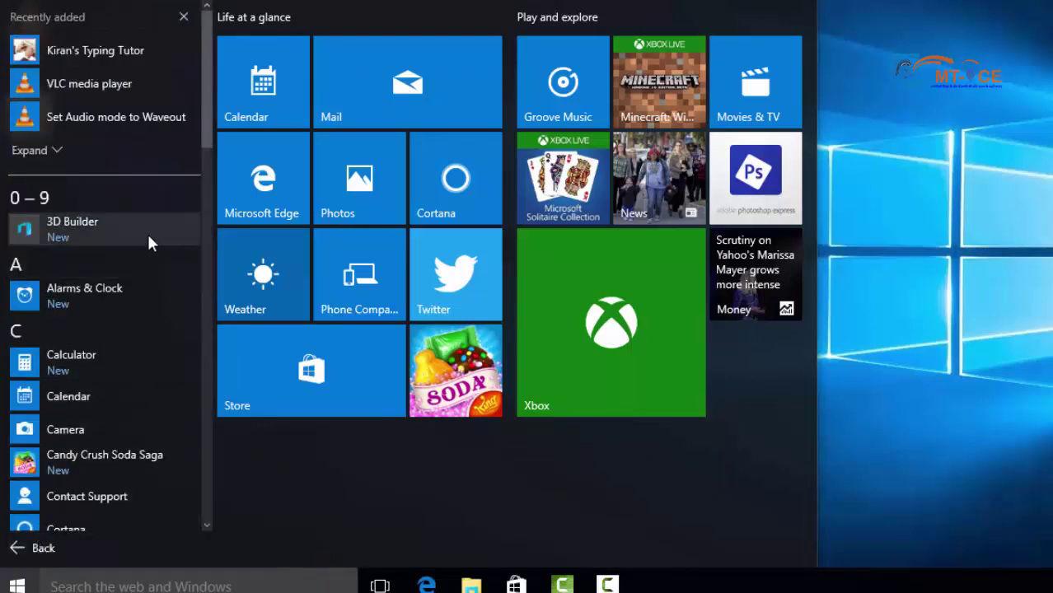
scroll(136, 319, "down", 6)
scroll(128, 474, "down", 10)
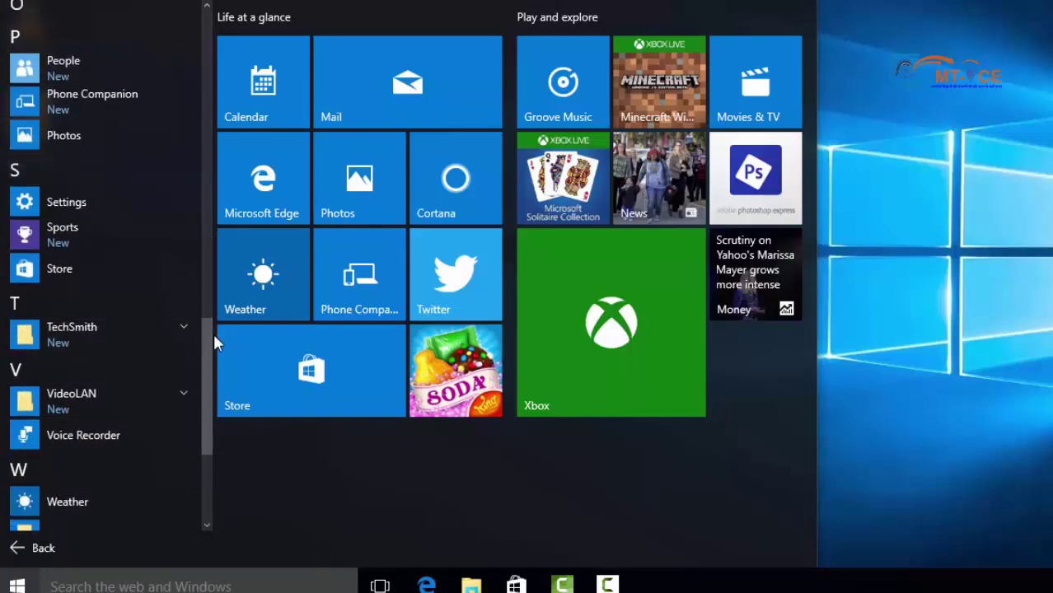
left_click(207, 204)
left_click_drag(209, 222, 219, 538)
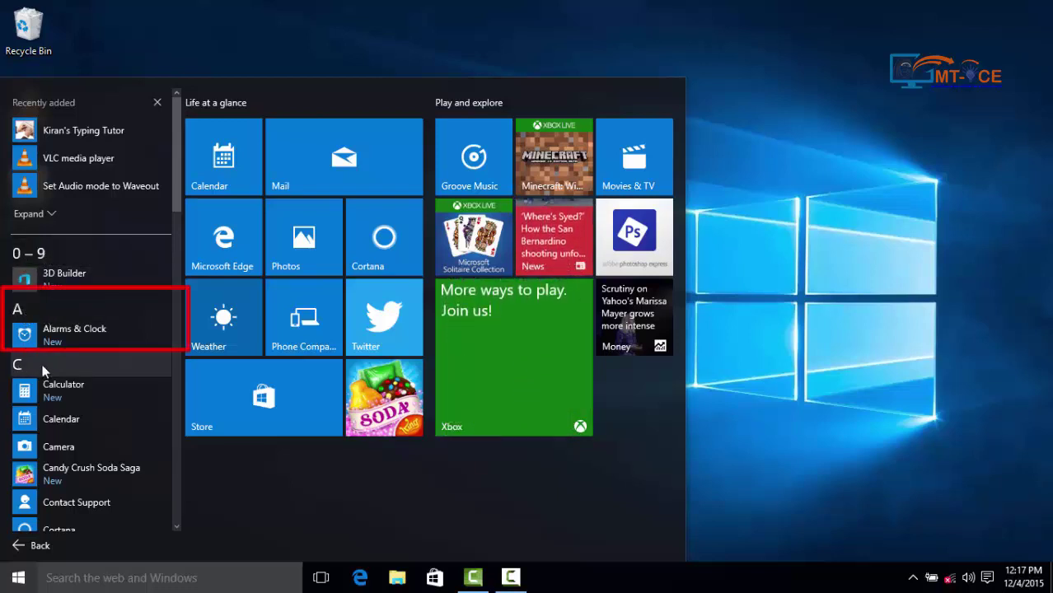
- Jump to the apps under C through the alphabet index, launch Calculator and close it
left_click(42, 313)
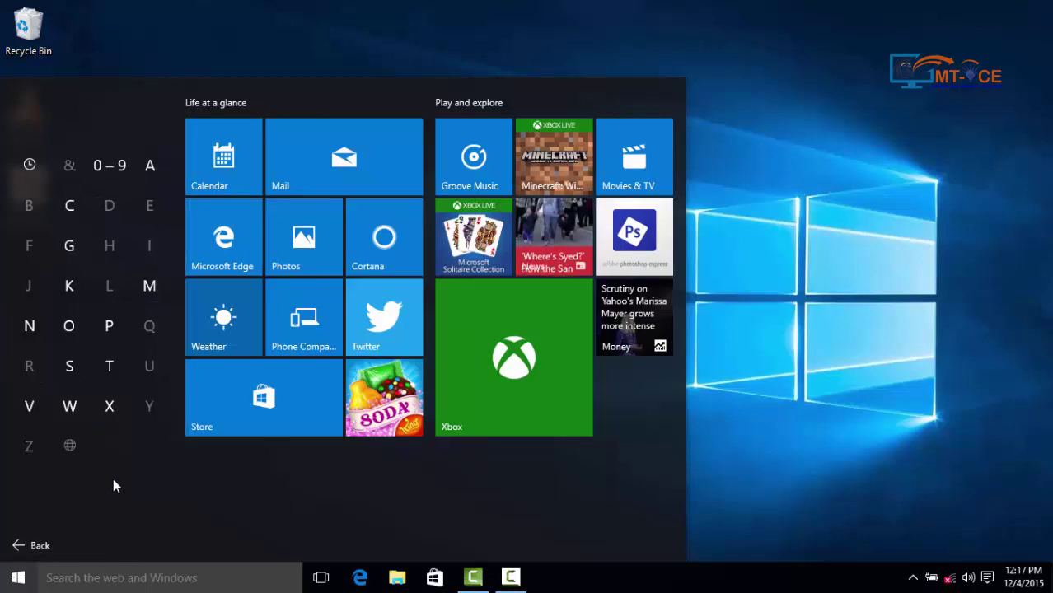
left_click(73, 208)
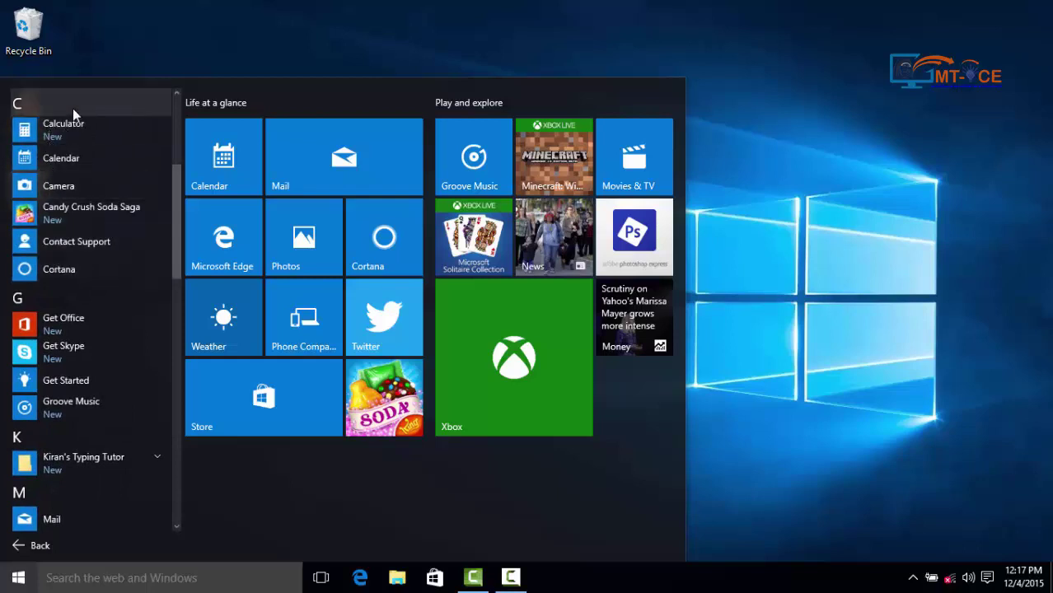
left_click(46, 144)
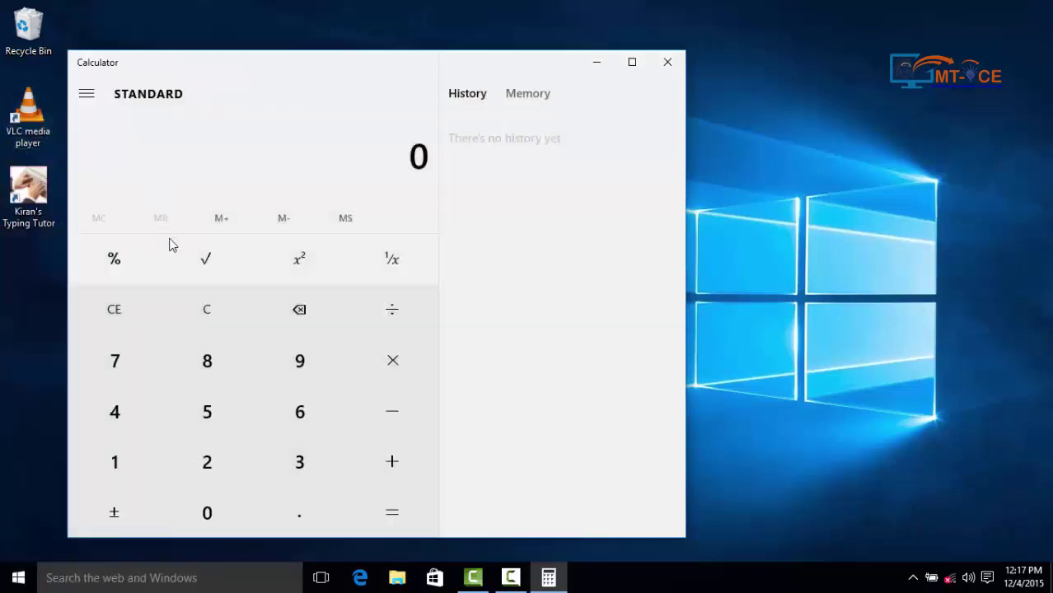
left_click(669, 66)
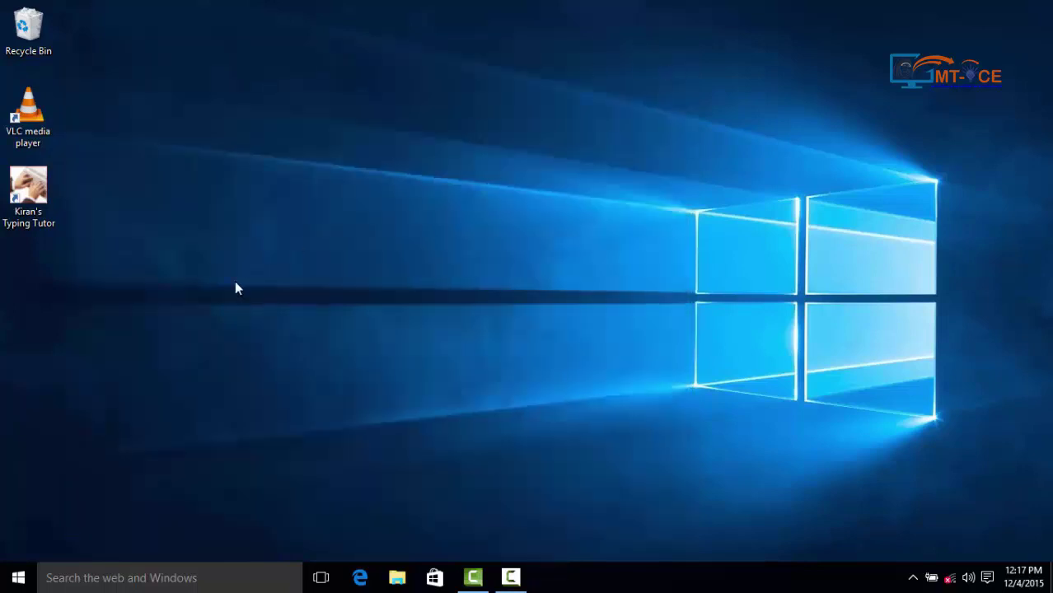
- Reopen the all apps list from the Start menu and go to the letter C through the alphabet index
left_click(12, 581)
left_click(23, 545)
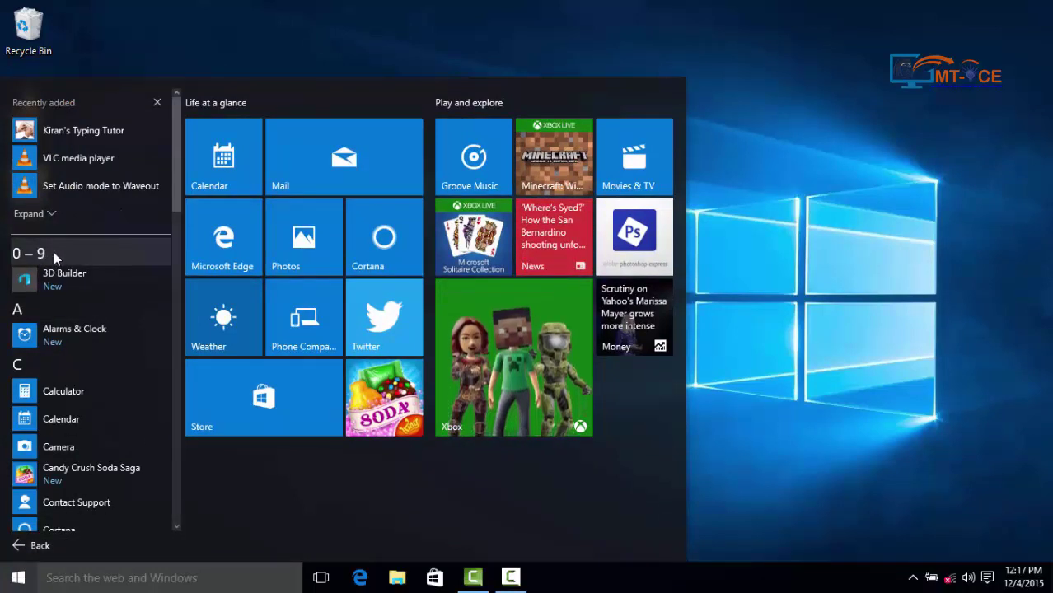
left_click(34, 360)
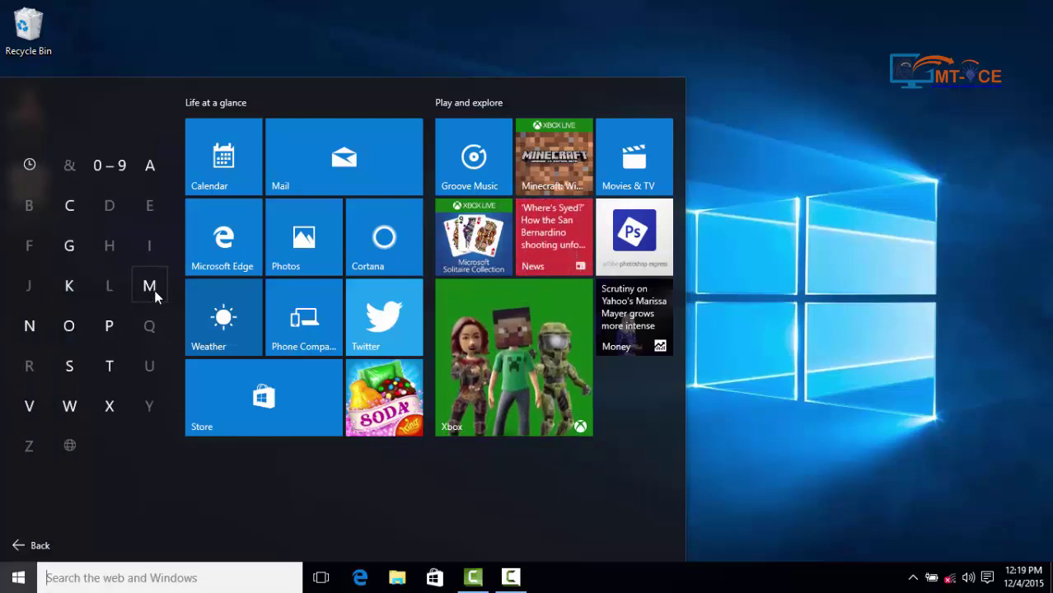
left_click(36, 208)
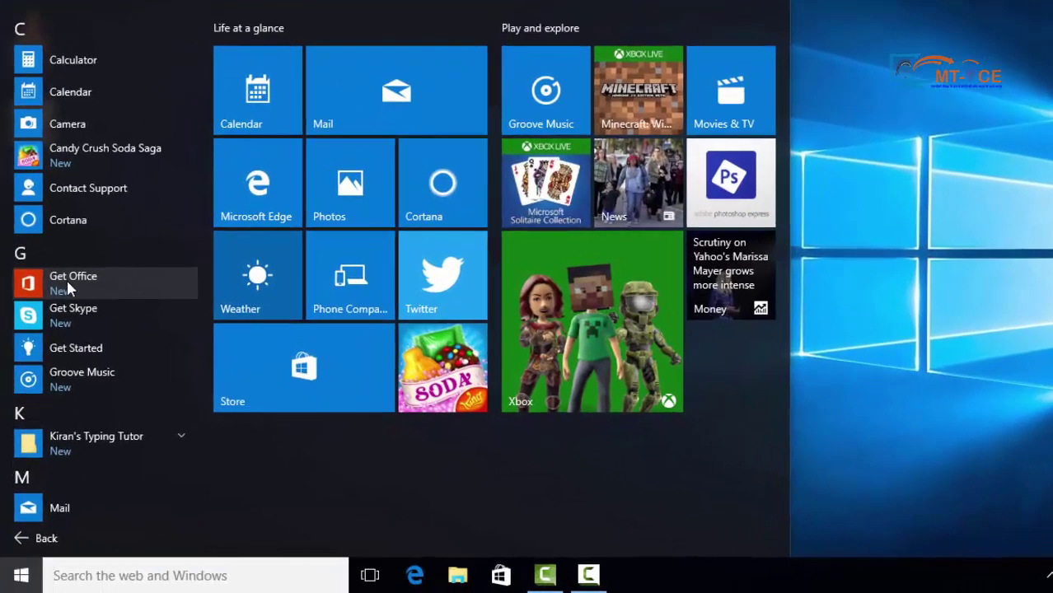
- Expand the Windows Accessories folder under W in the all apps list and look through its programs
scroll(149, 272, "up", 5)
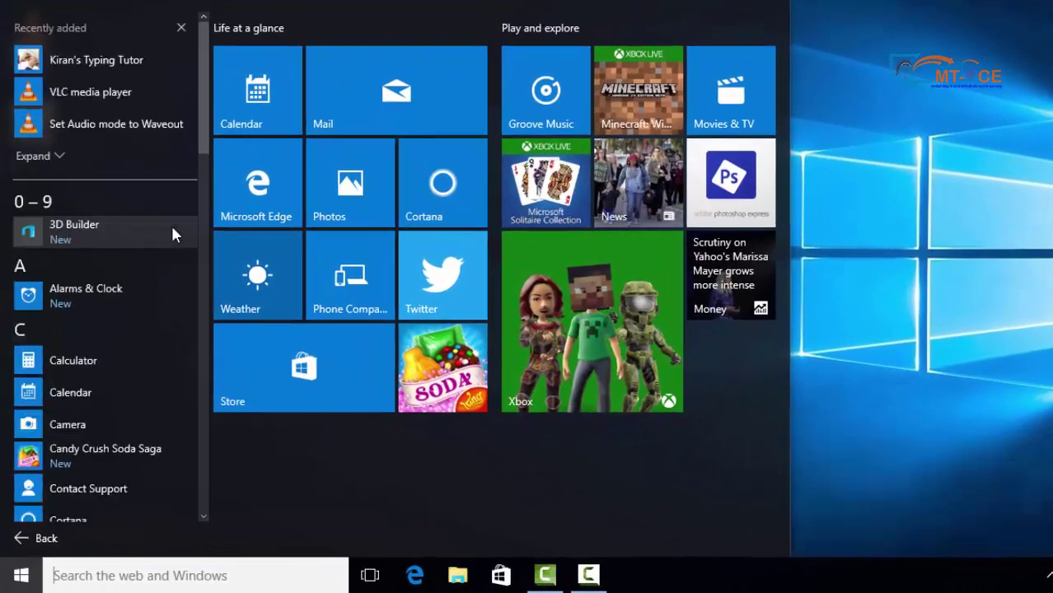
scroll(155, 233, "down", 3)
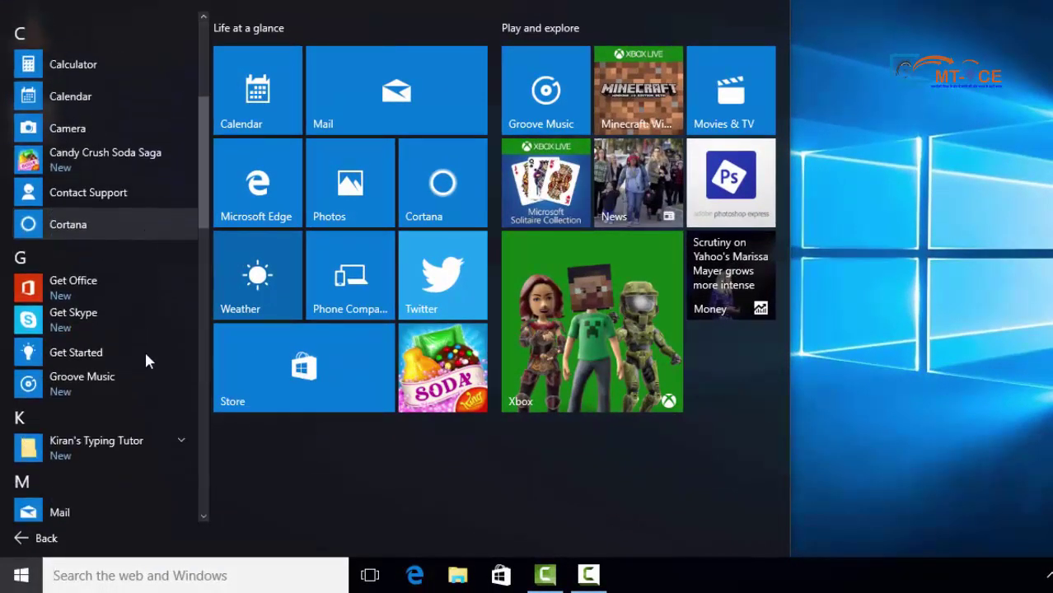
scroll(147, 363, "down", 10)
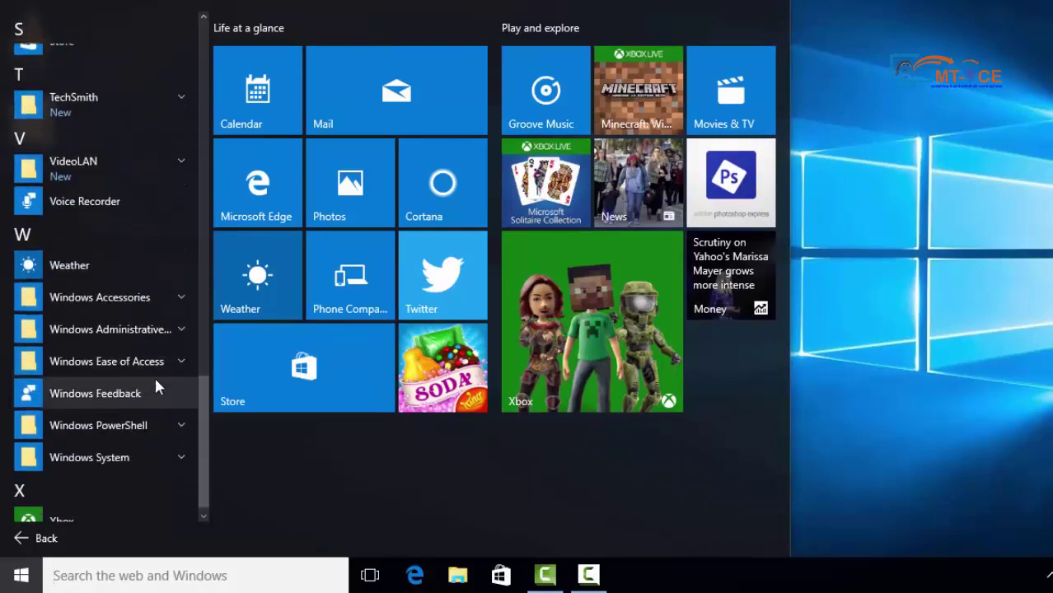
scroll(154, 375, "down", 1)
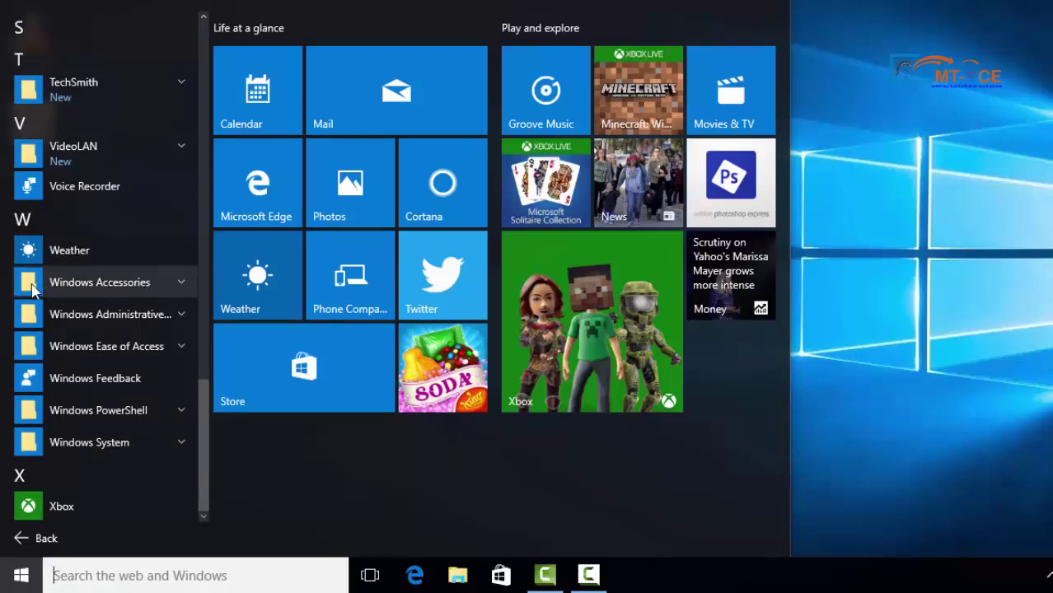
left_click(180, 279)
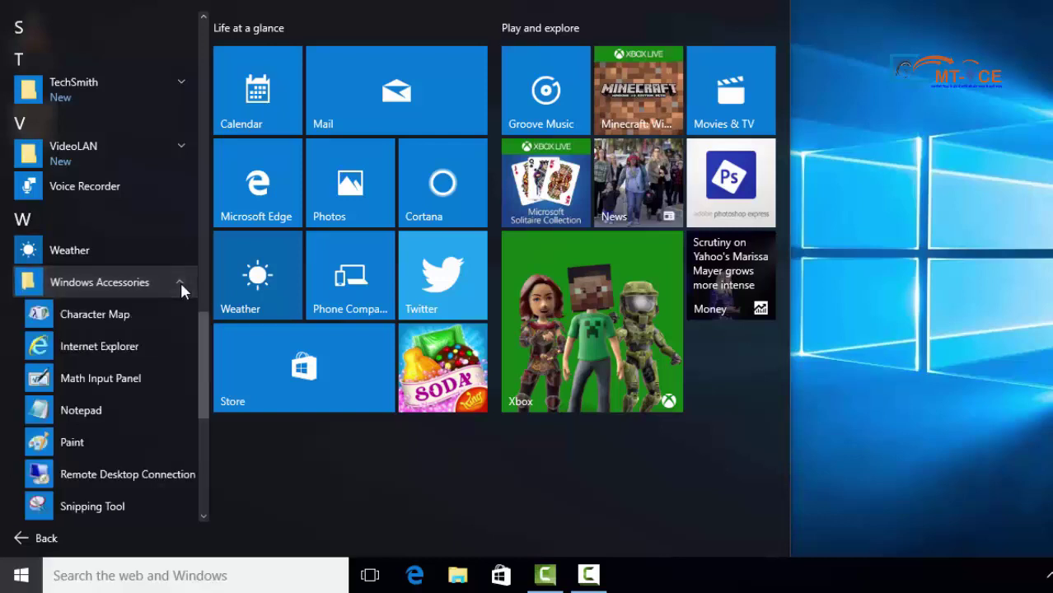
scroll(180, 279, "down", 1)
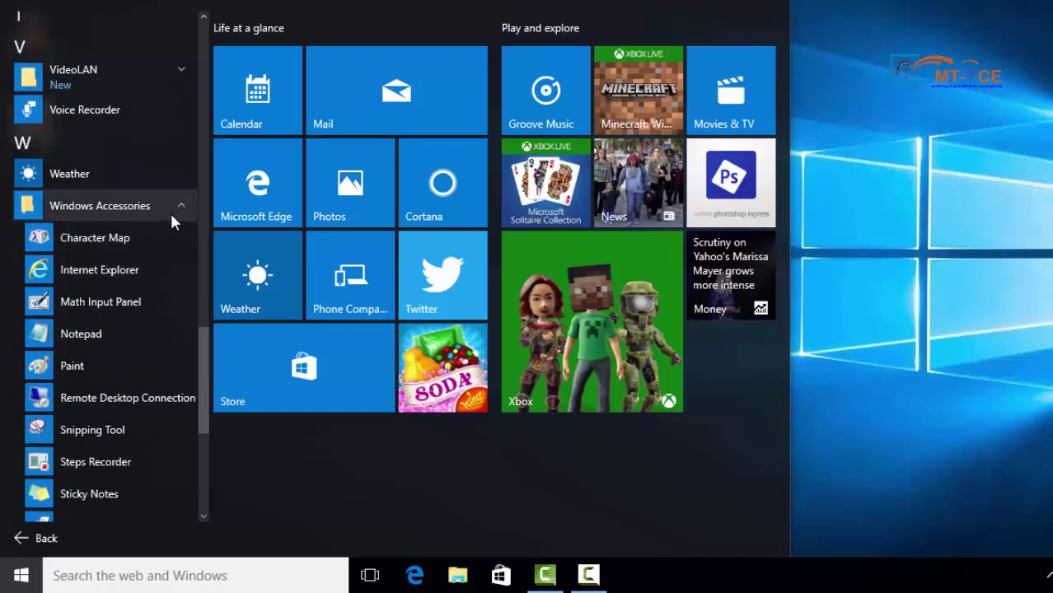
scroll(172, 247, "down", 1)
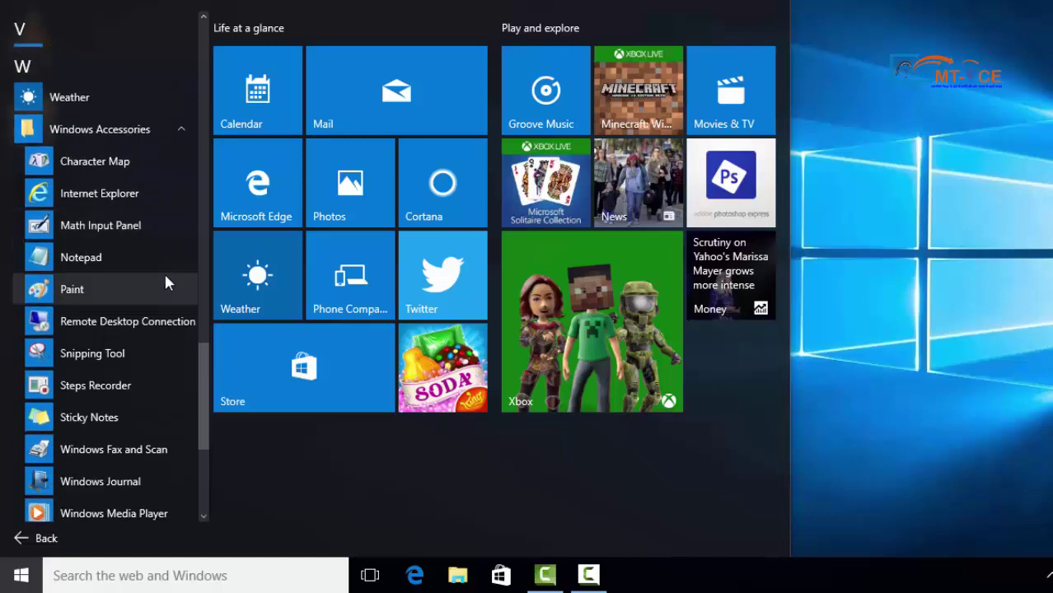
scroll(140, 181, "down", 1)
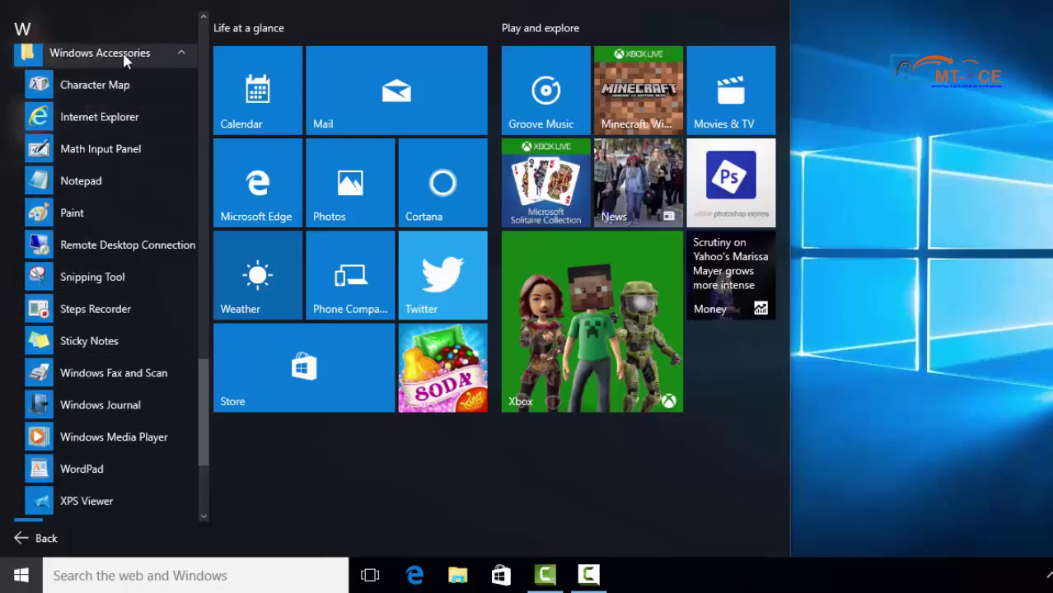
- Collapse Windows Accessories, expand the Windows Administrative Tools folder, look through its programs and collapse it
left_click(177, 52)
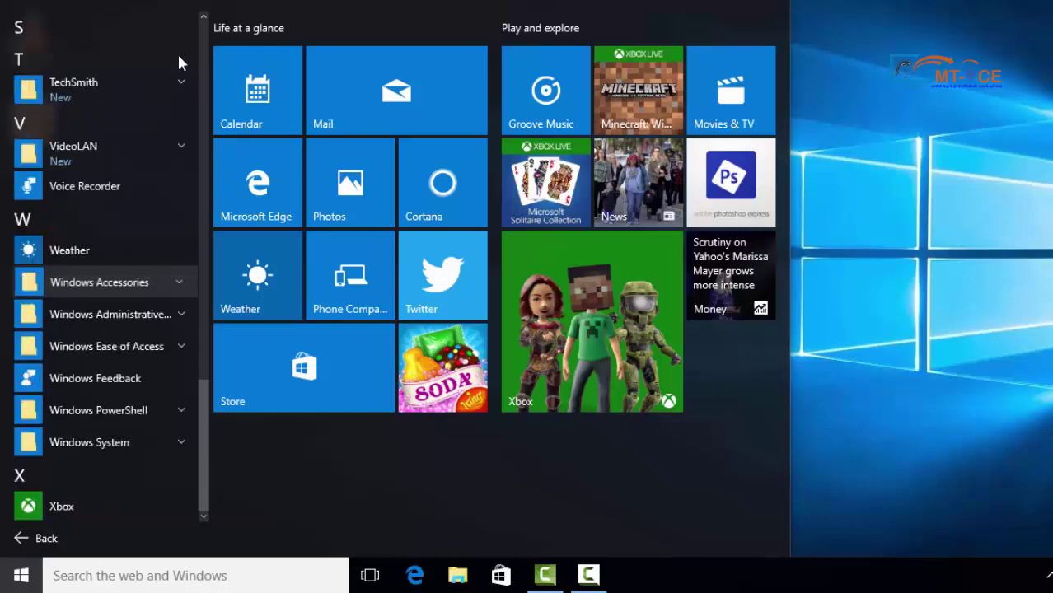
left_click(182, 317)
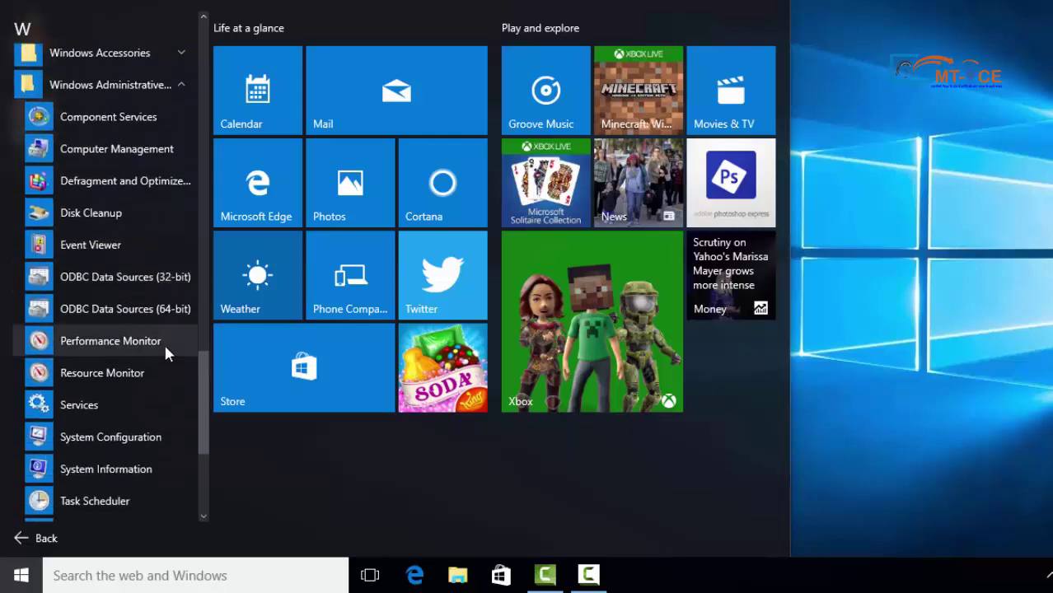
scroll(179, 309, "down", 3)
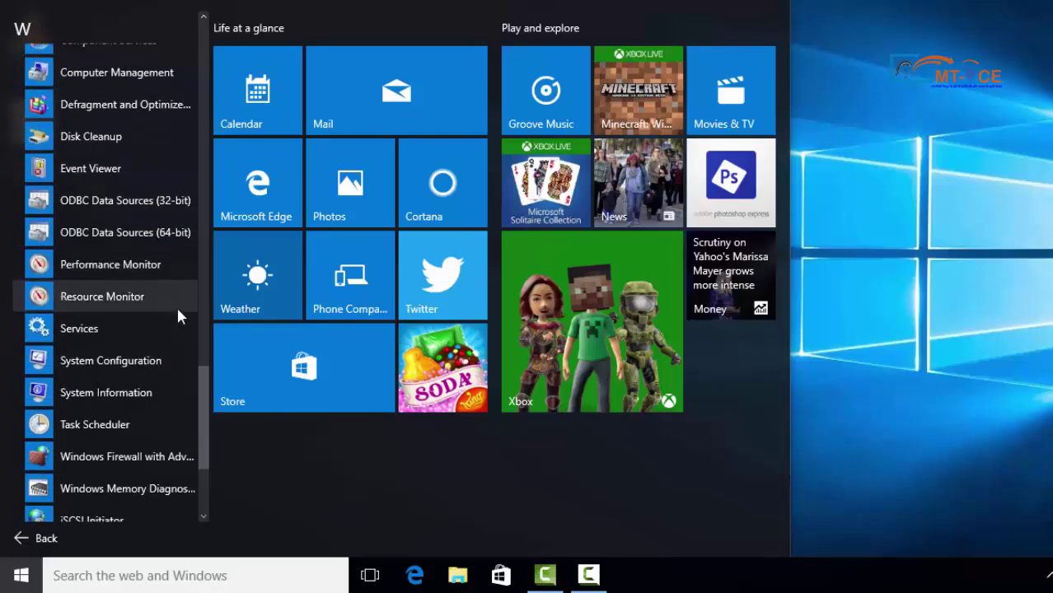
scroll(178, 321, "up", 5)
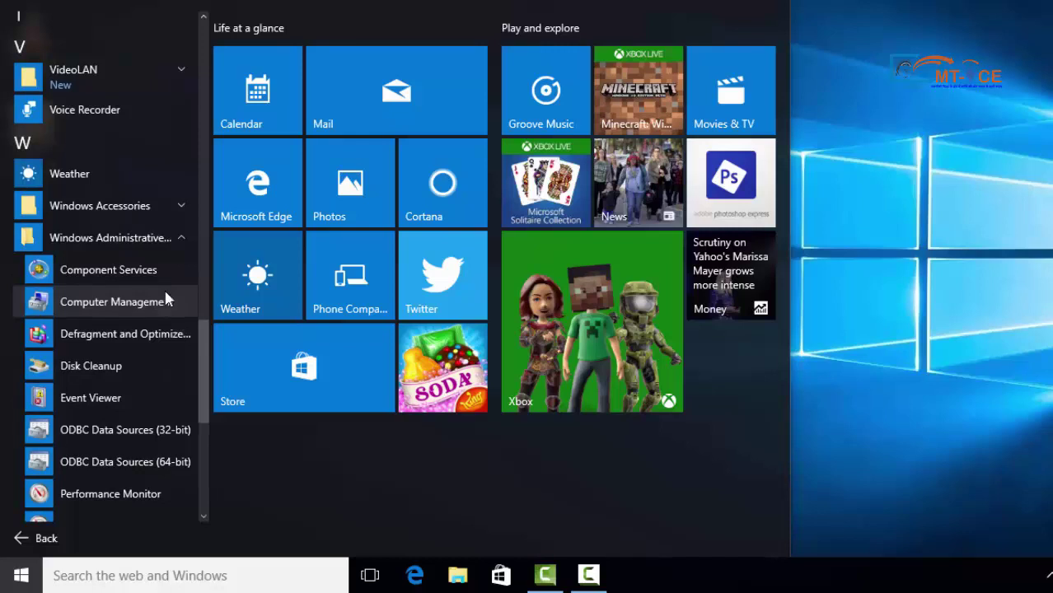
left_click(180, 239)
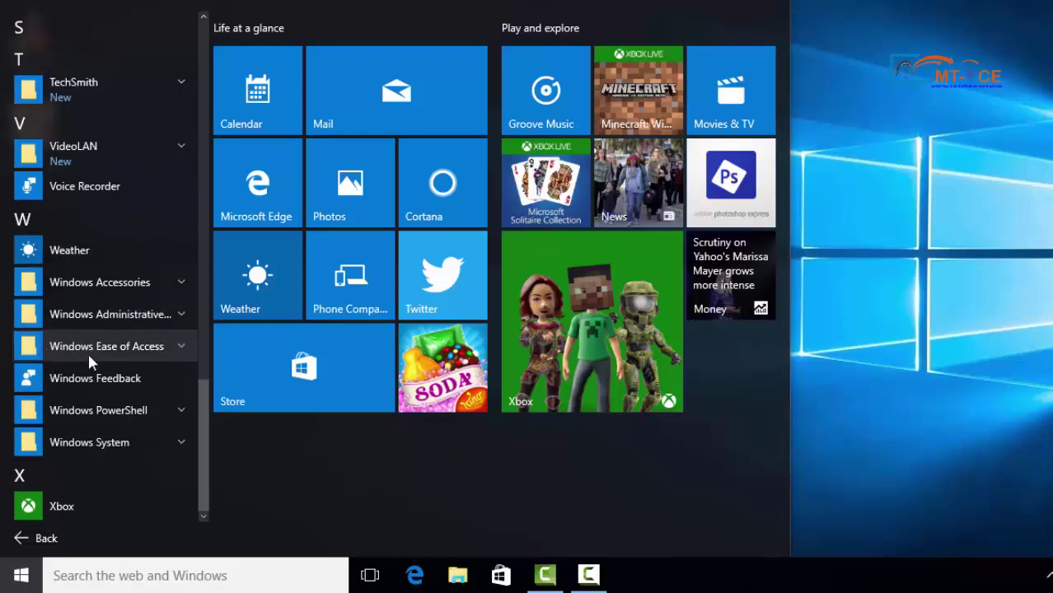
- Expand the Windows Ease of Access folder to view its programs, collapse it and return to the main Start menu
left_click(172, 346)
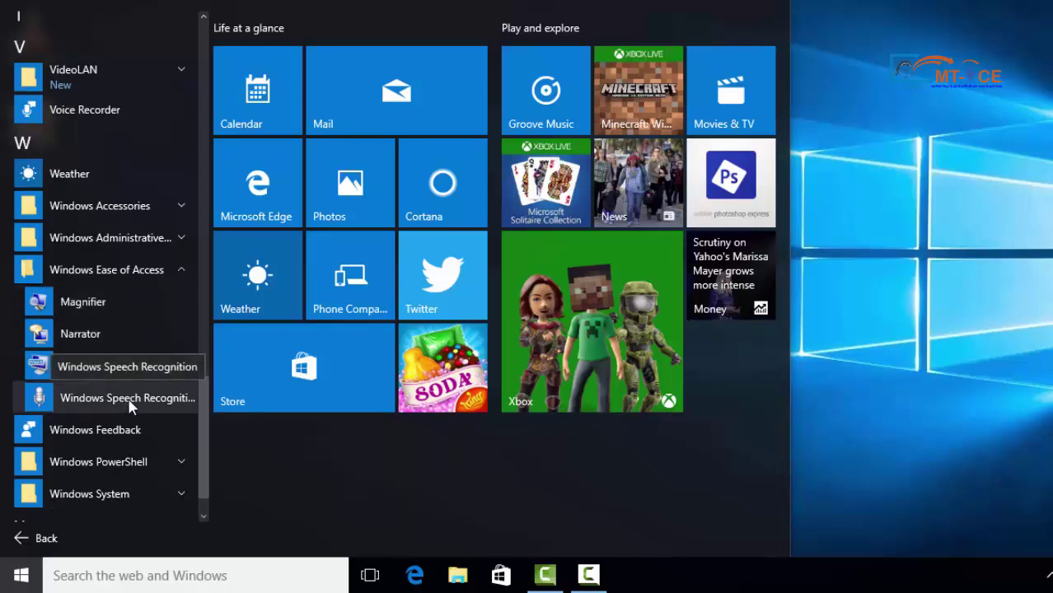
left_click(169, 274)
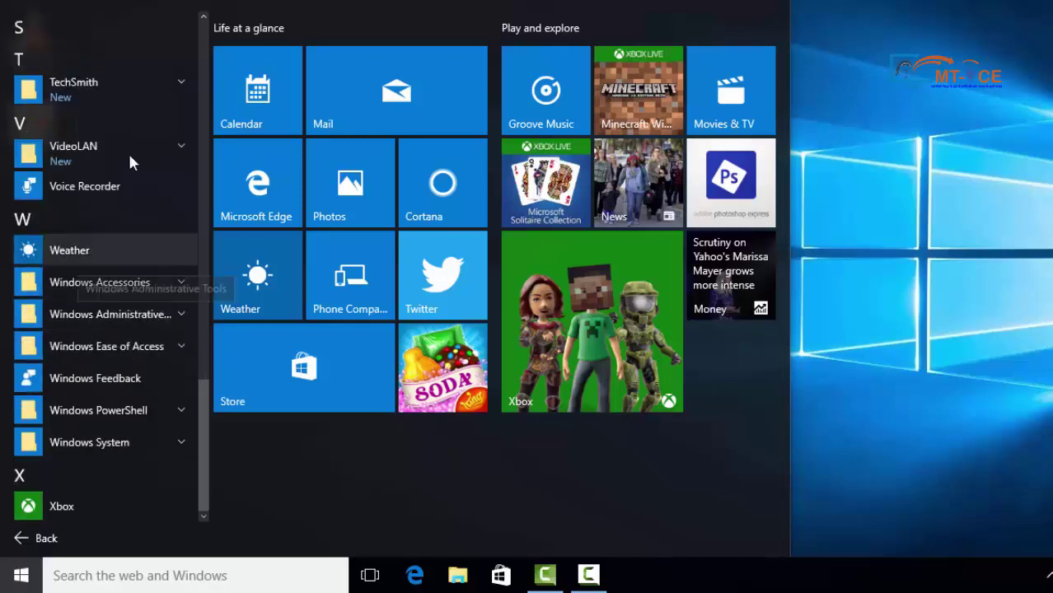
left_click(47, 540)
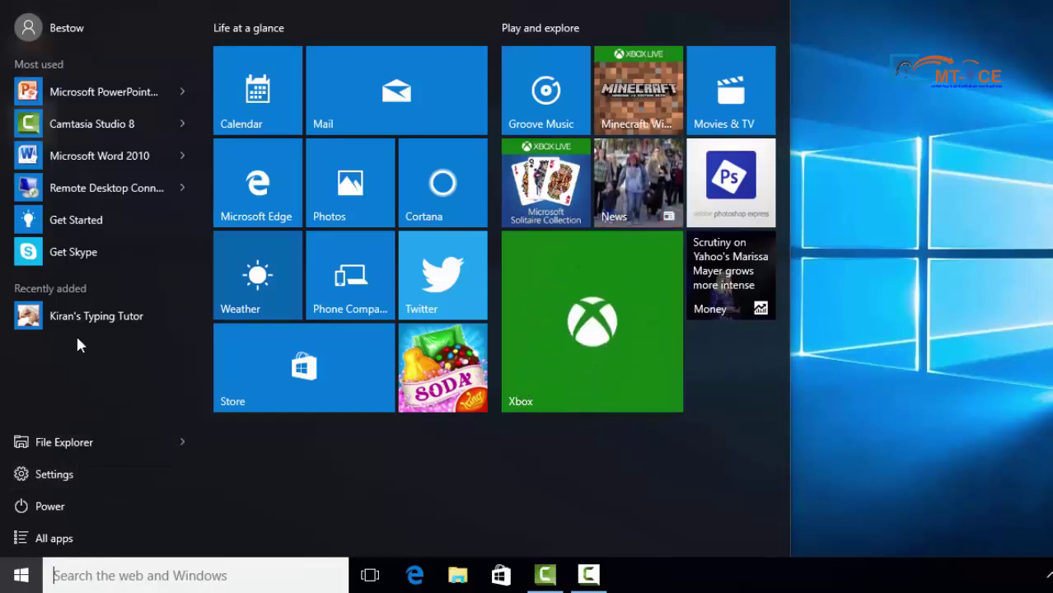
- Pin Microsoft Word 2010 to Start and Microsoft PowerPoint to the taskbar from the Most used list
right_click(92, 155)
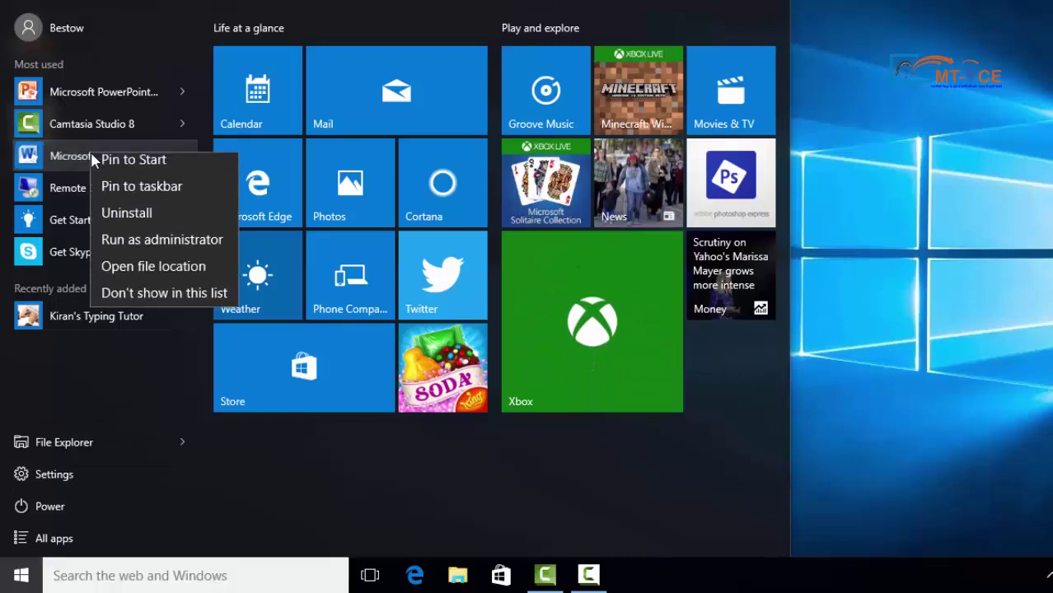
left_click(131, 166)
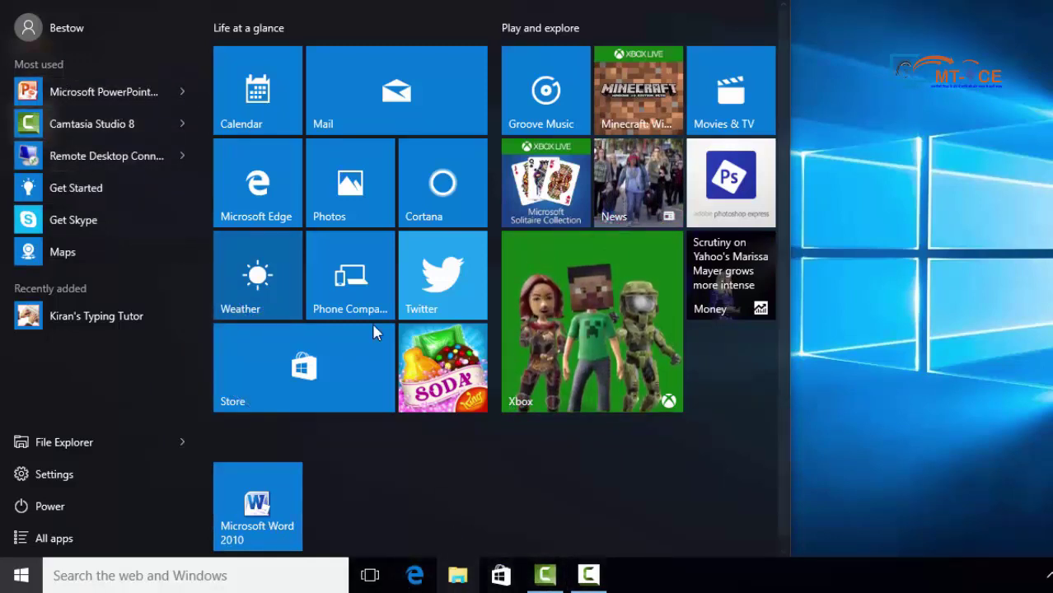
right_click(81, 98)
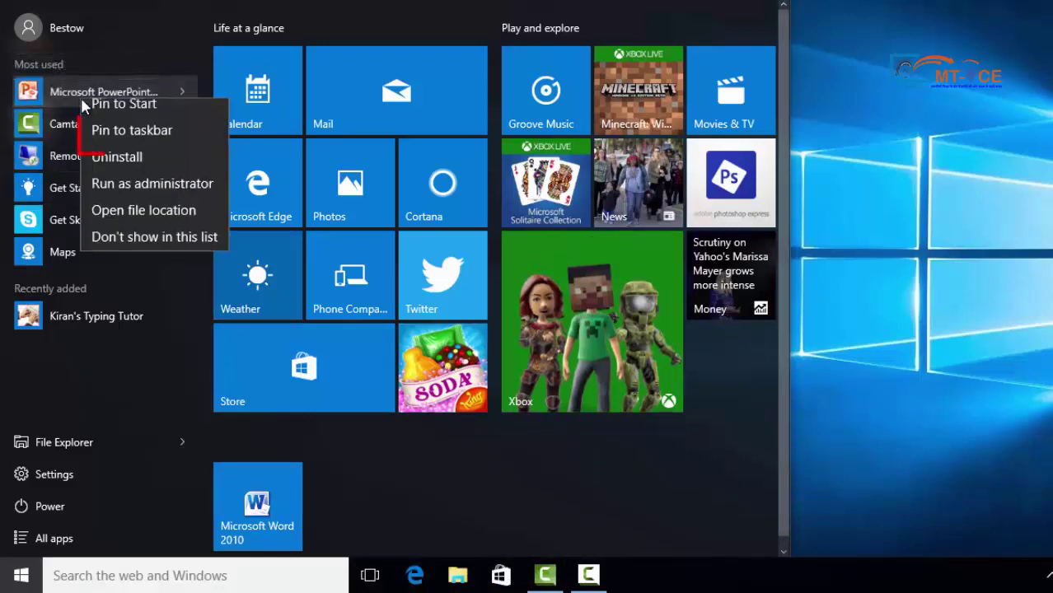
left_click(116, 140)
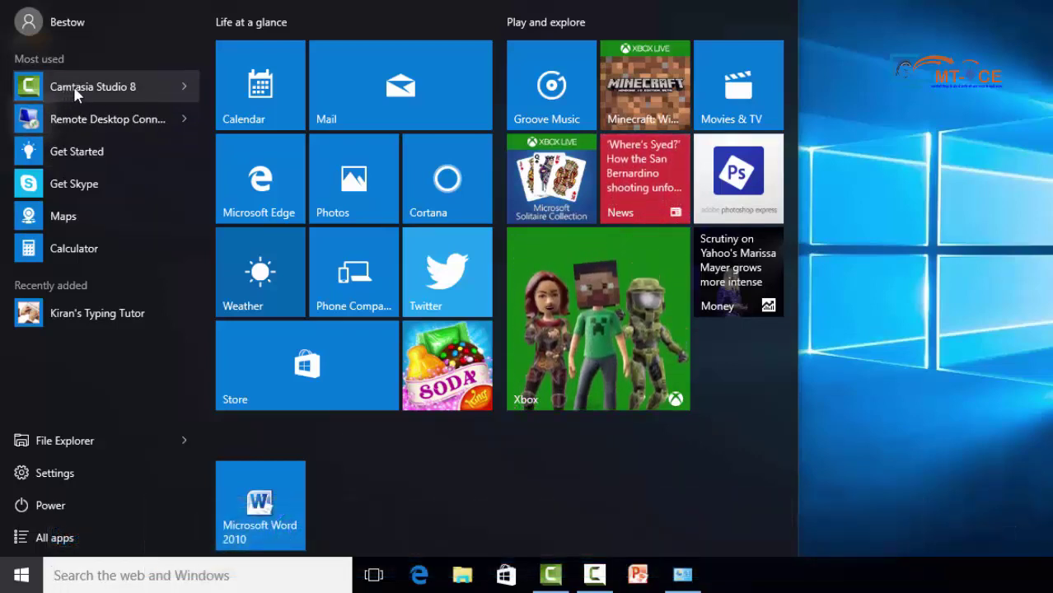
- Stop showing Camtasia Studio 8 and Paint in the Start menu's Most used list
right_click(73, 87)
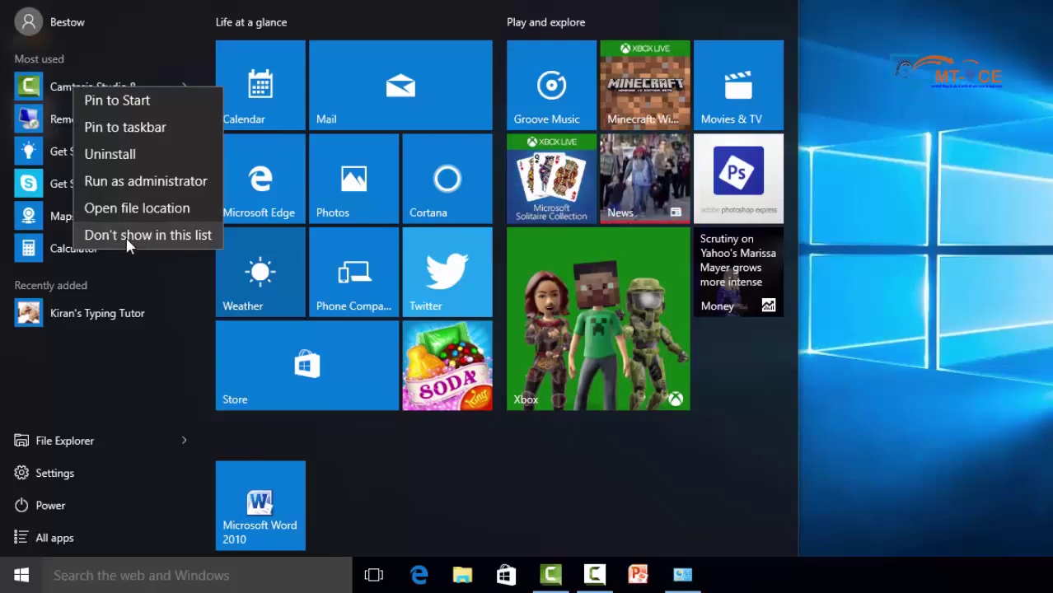
left_click(162, 235)
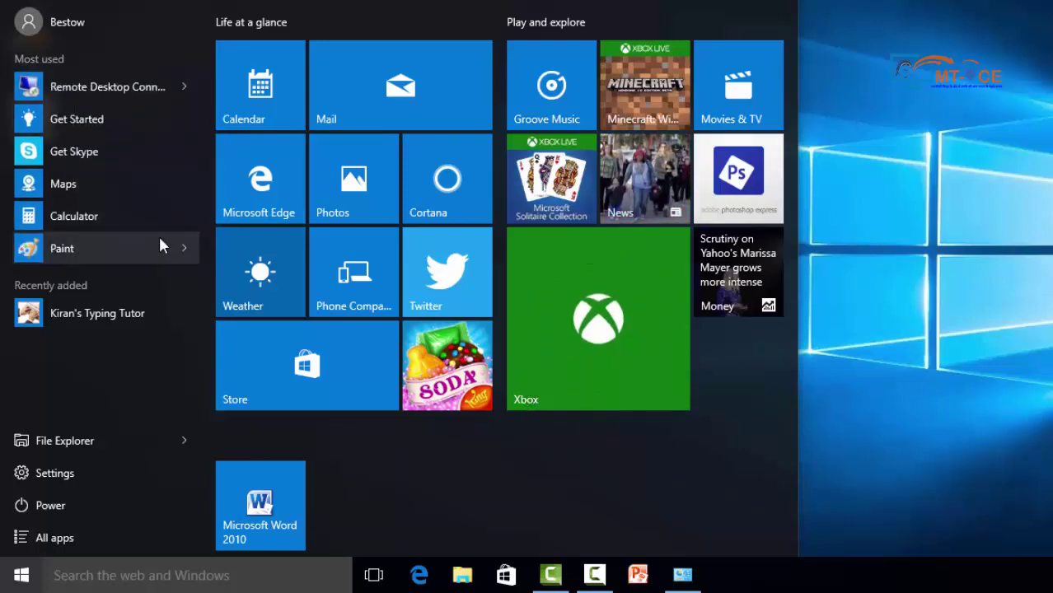
right_click(84, 250)
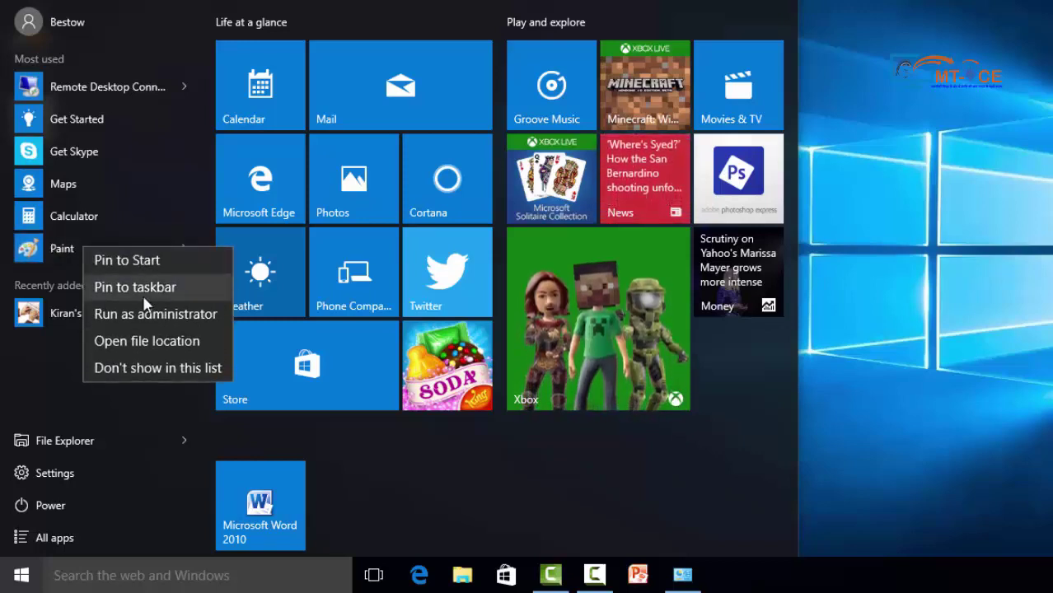
left_click(147, 370)
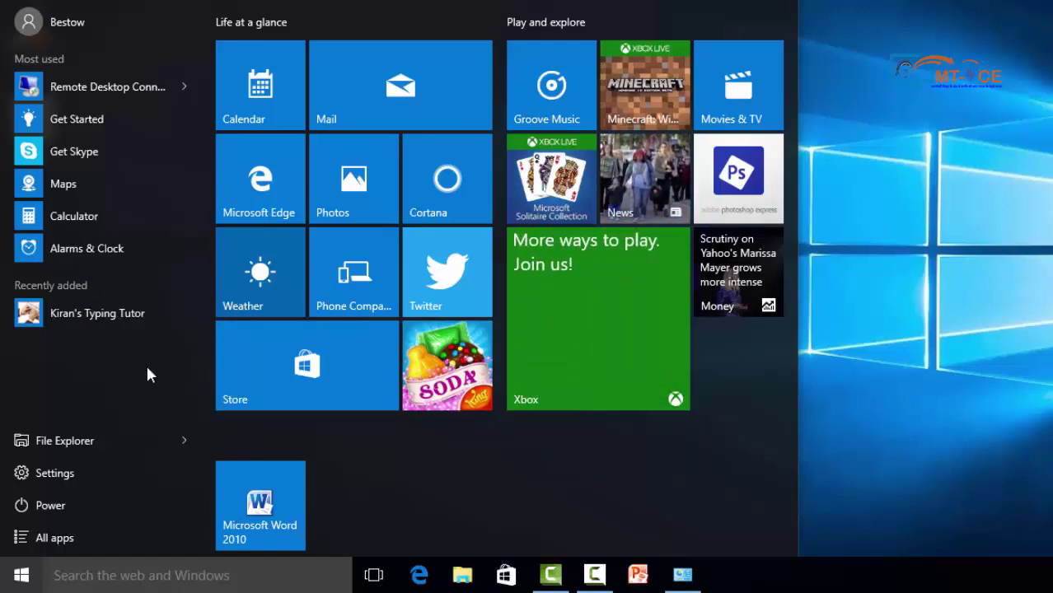
- Try to uninstall the recently added typing tutor through Programs and Features, decline the removal and close the window
right_click(73, 310)
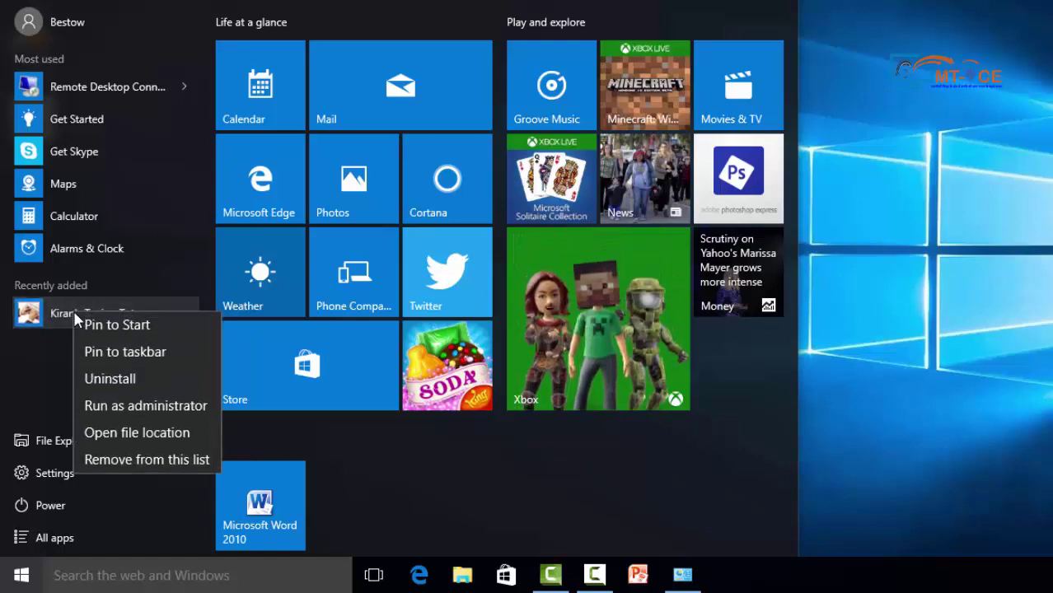
left_click(119, 381)
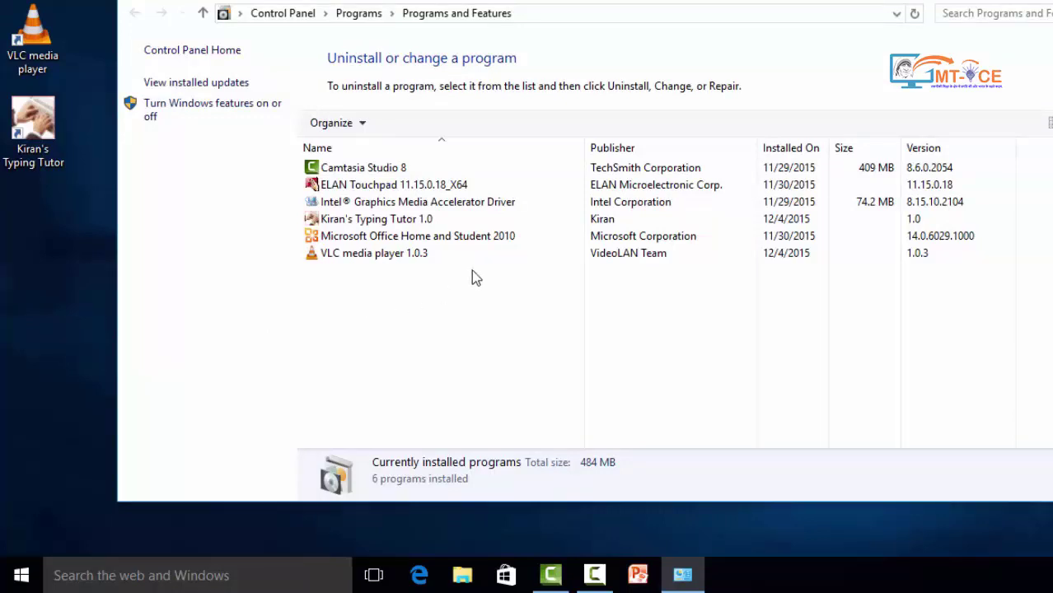
left_click(379, 224)
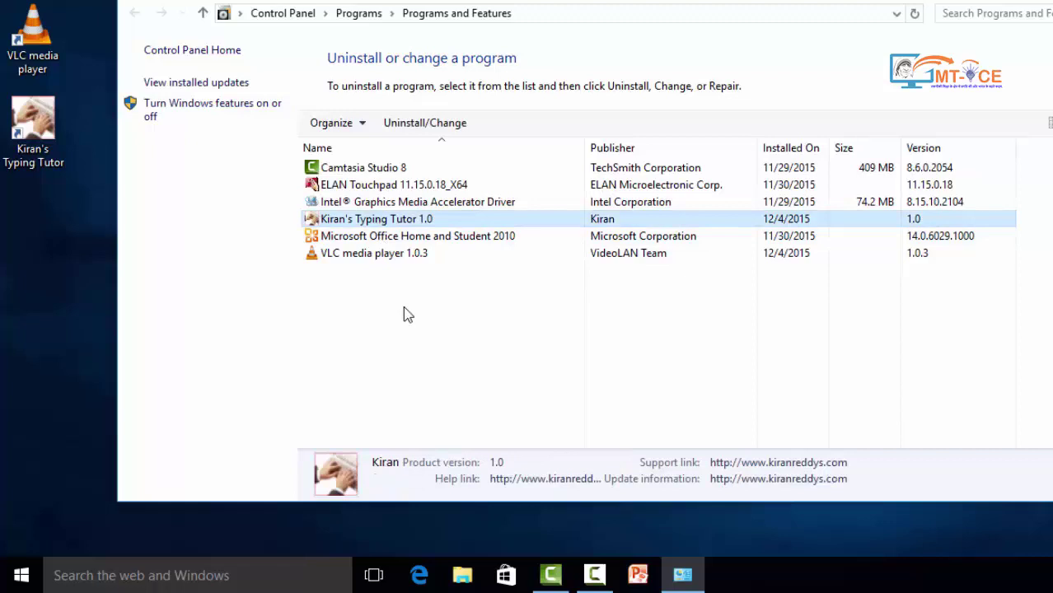
left_click(418, 135)
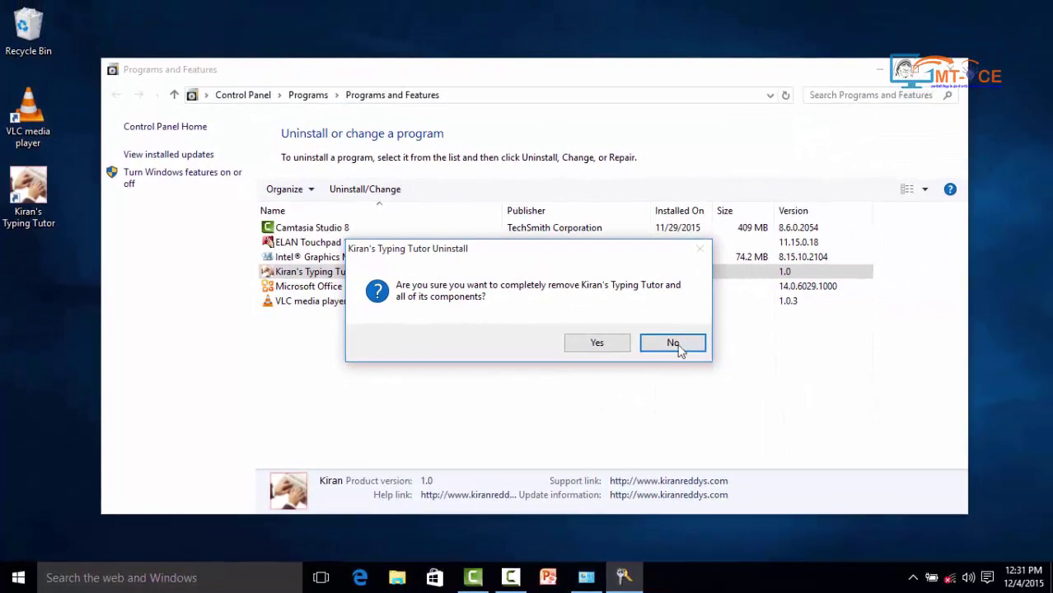
left_click(673, 343)
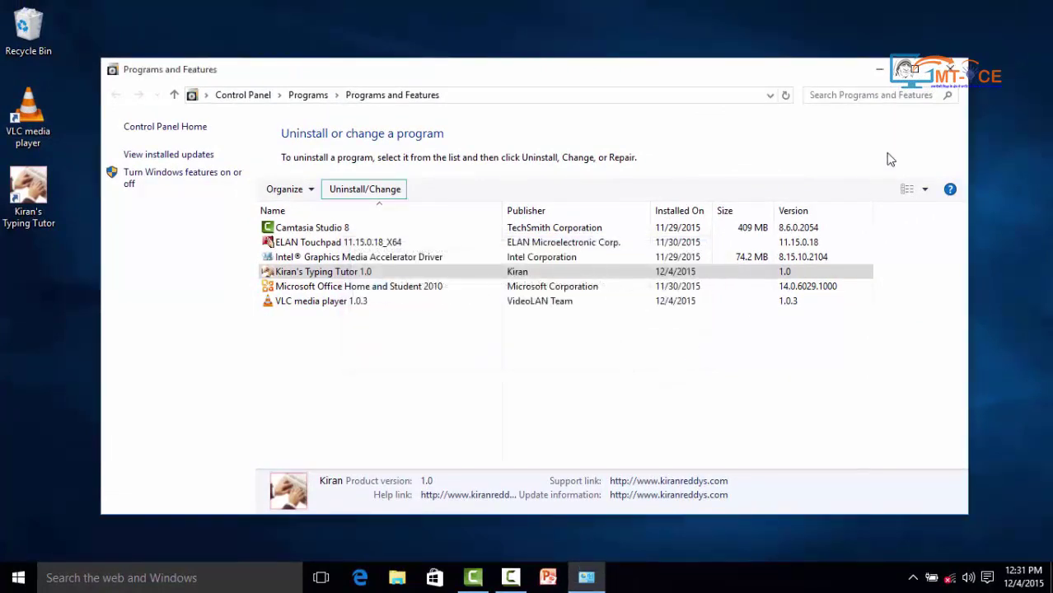
left_click(956, 71)
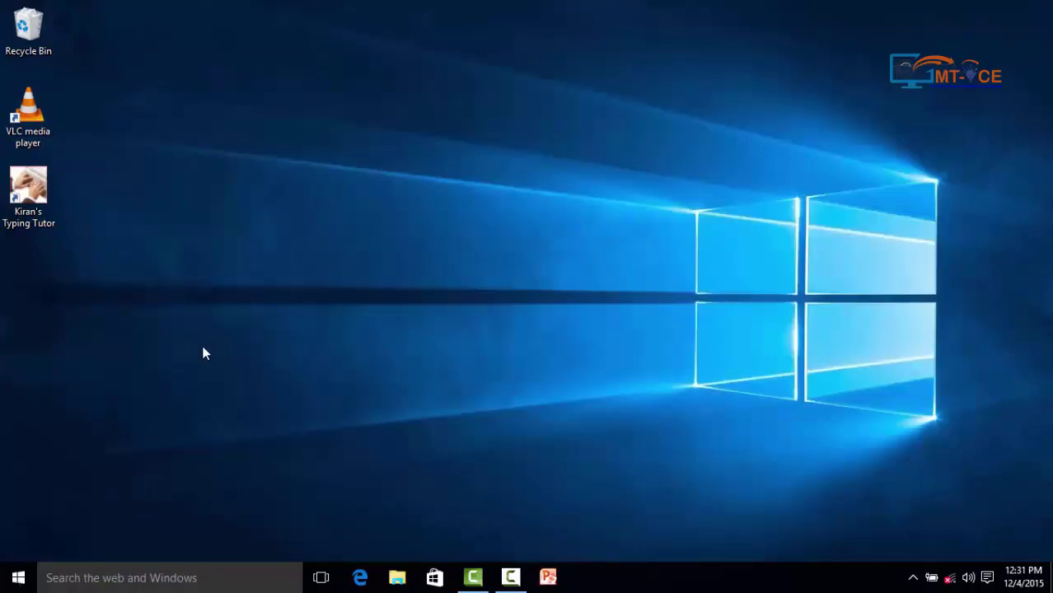
- View the pinned and frequent folders of File Explorer in the Start menu, open File Explorer and close it
left_click(13, 578)
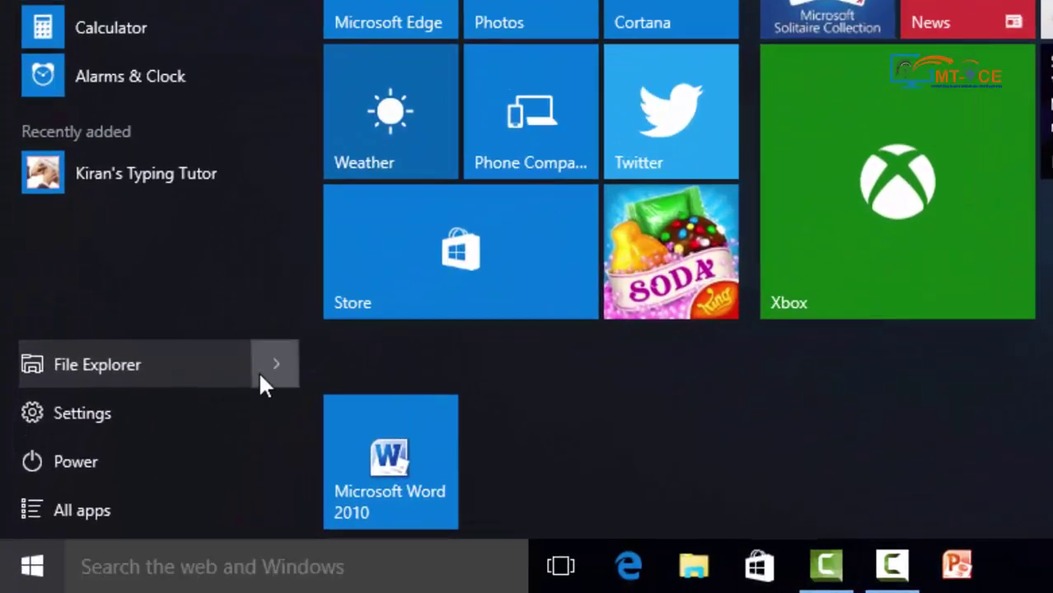
left_click(201, 425)
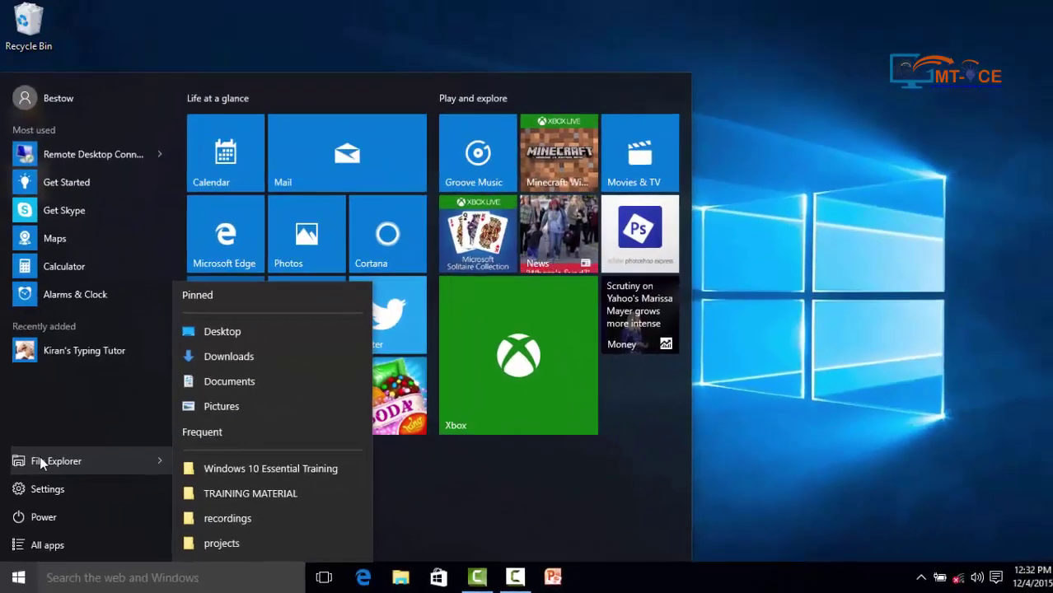
left_click(57, 394)
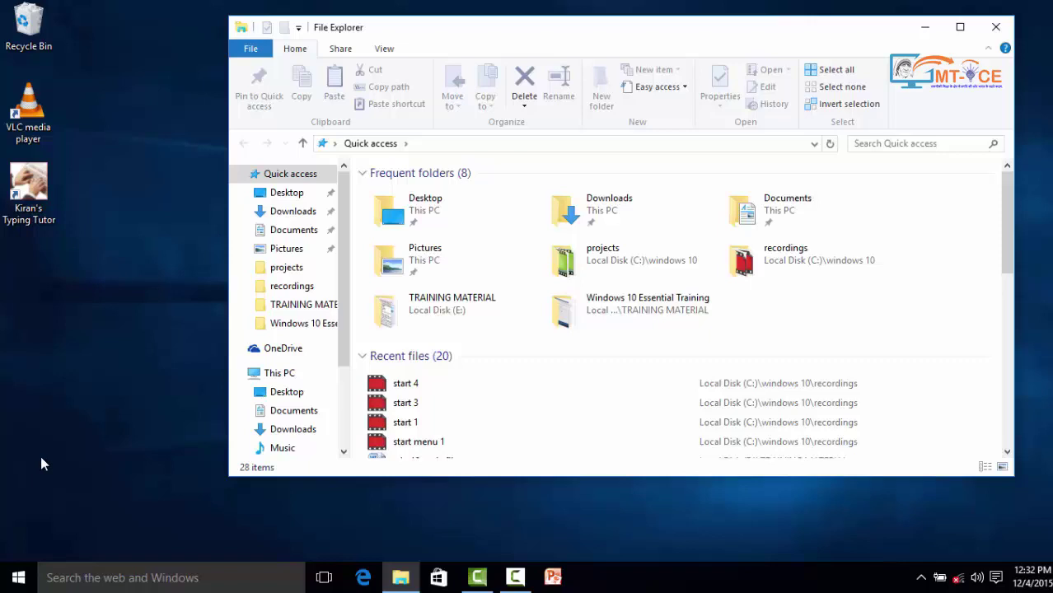
left_click(998, 31)
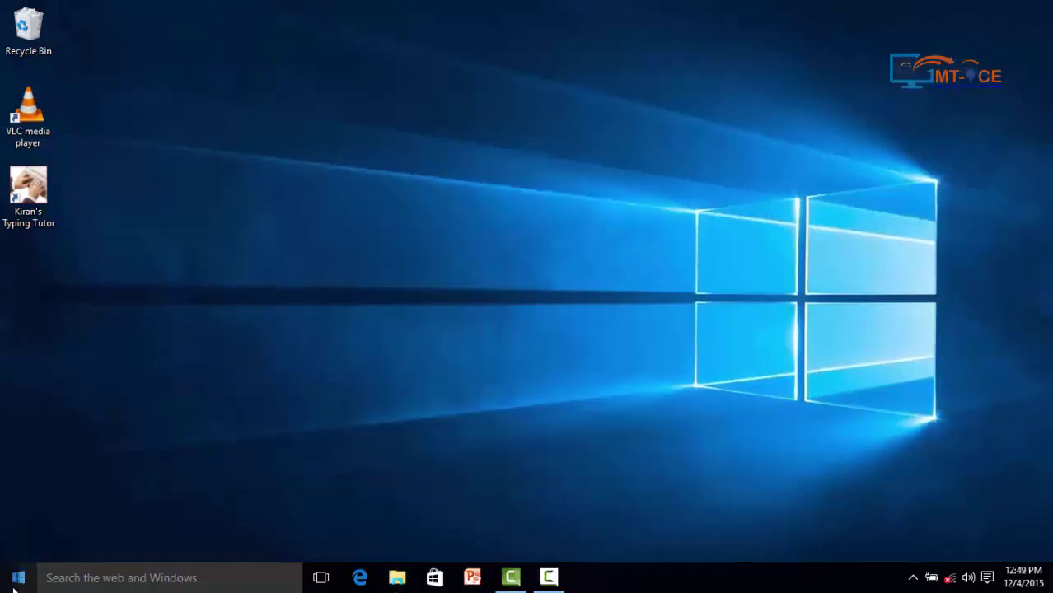
- Open Settings from the Start menu to view its categories, close it, and open the Start menu's Power options
left_click(15, 584)
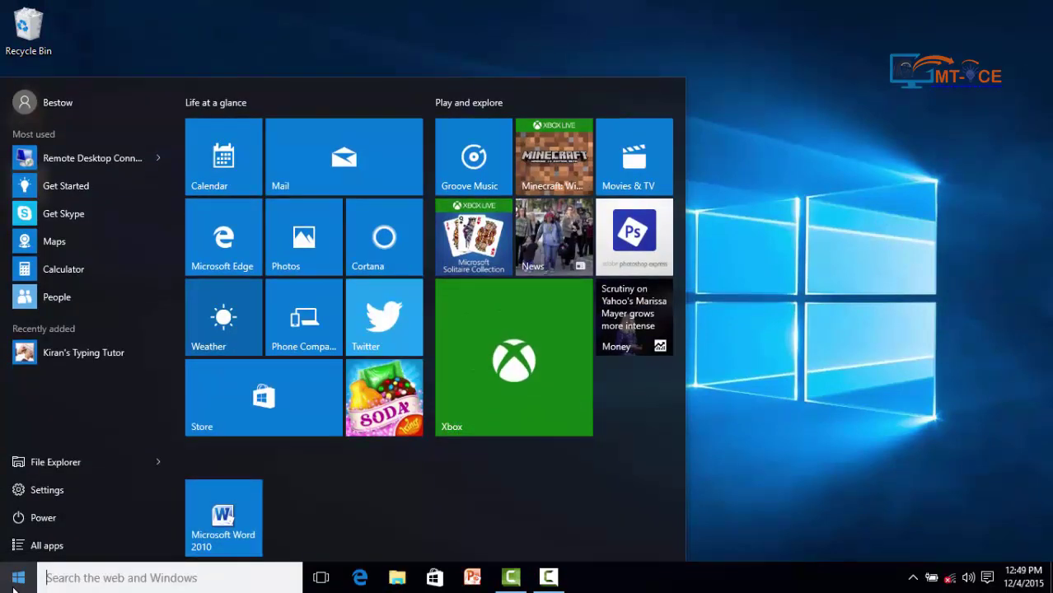
left_click(29, 497)
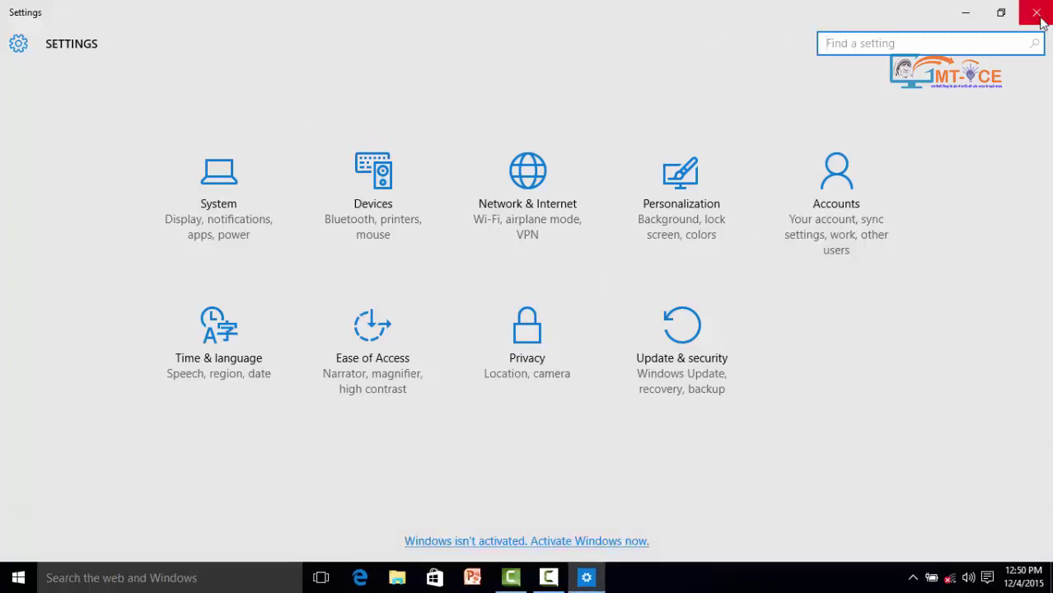
left_click(1038, 15)
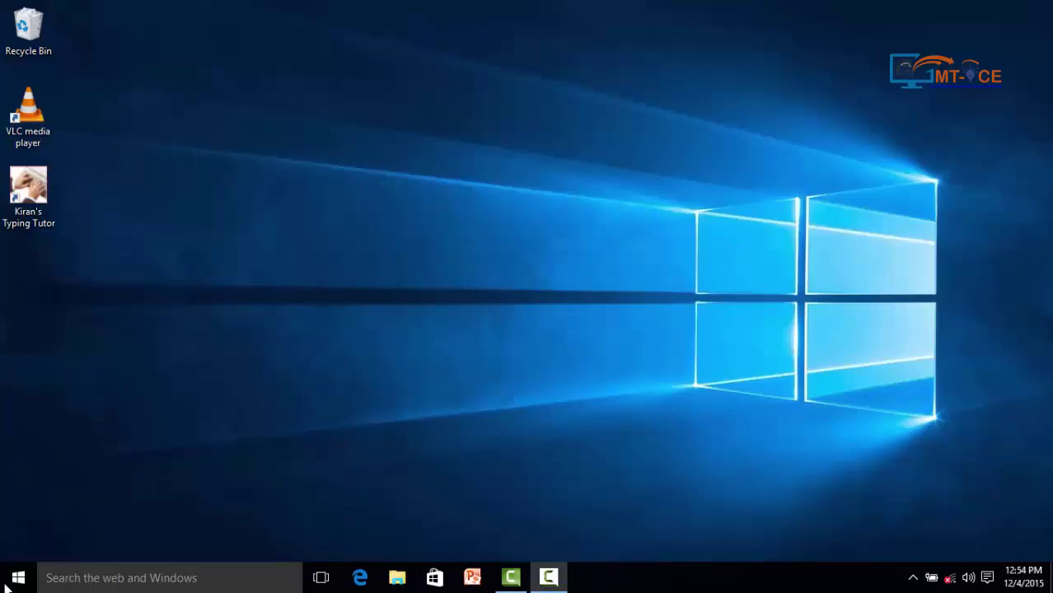
left_click(8, 584)
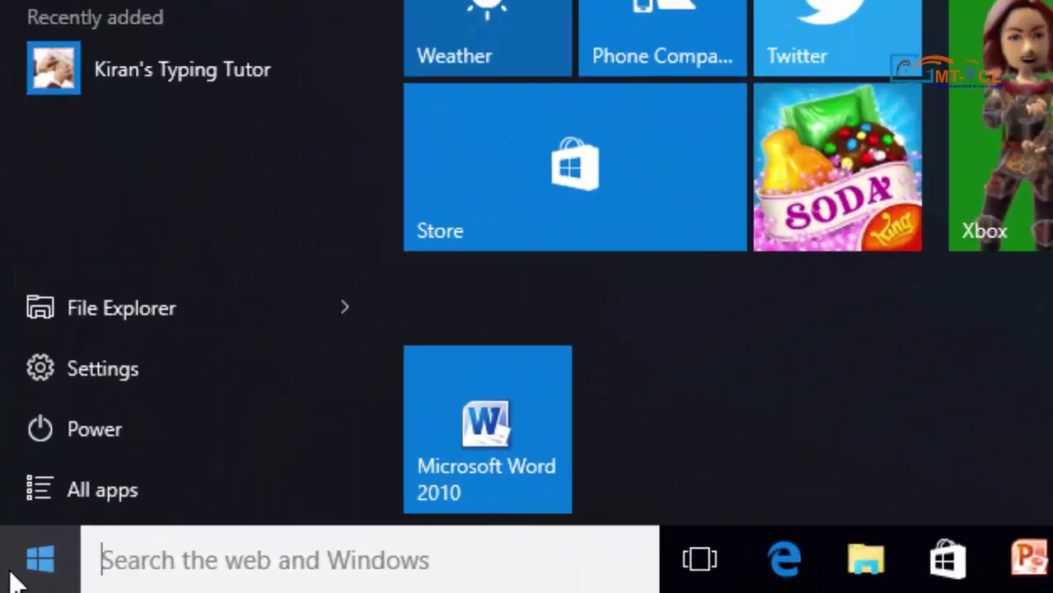
left_click(80, 435)
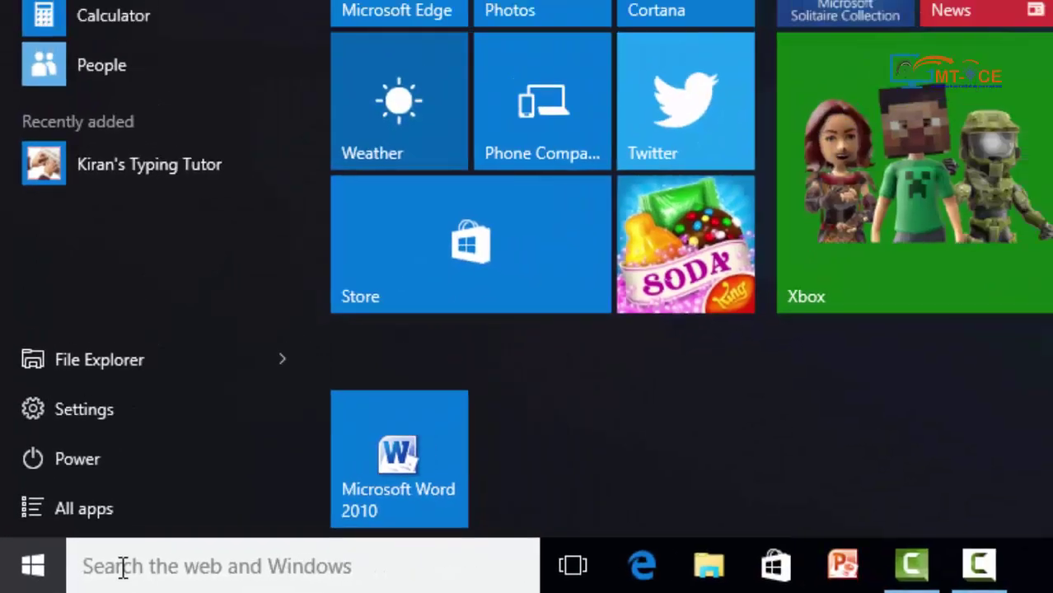
- Search Windows for "pain", launch Paint from the best match and close it
type("pai")
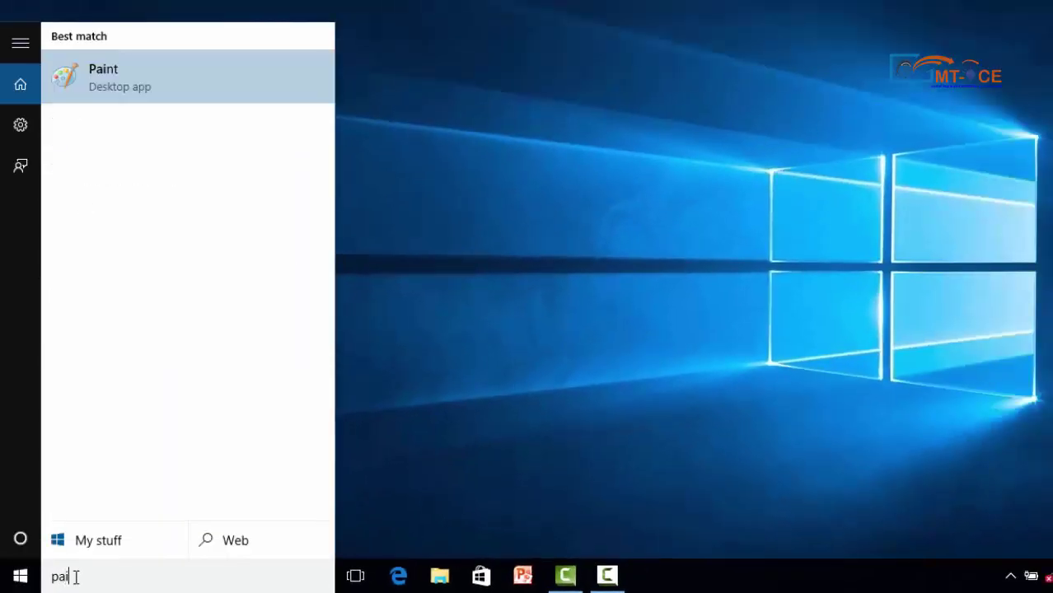
type("n")
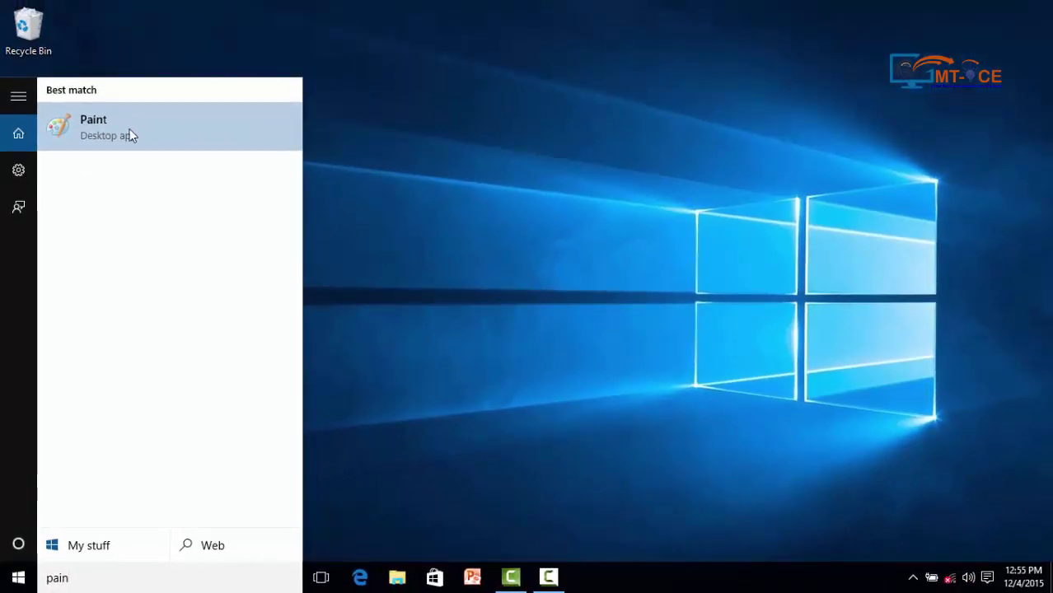
left_click(132, 132)
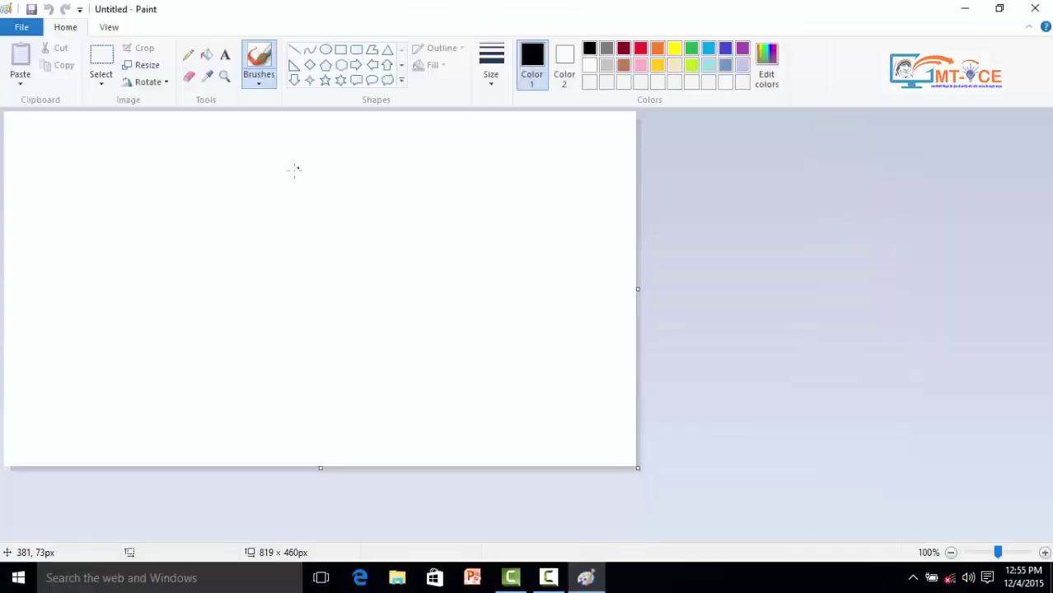
left_click(1035, 8)
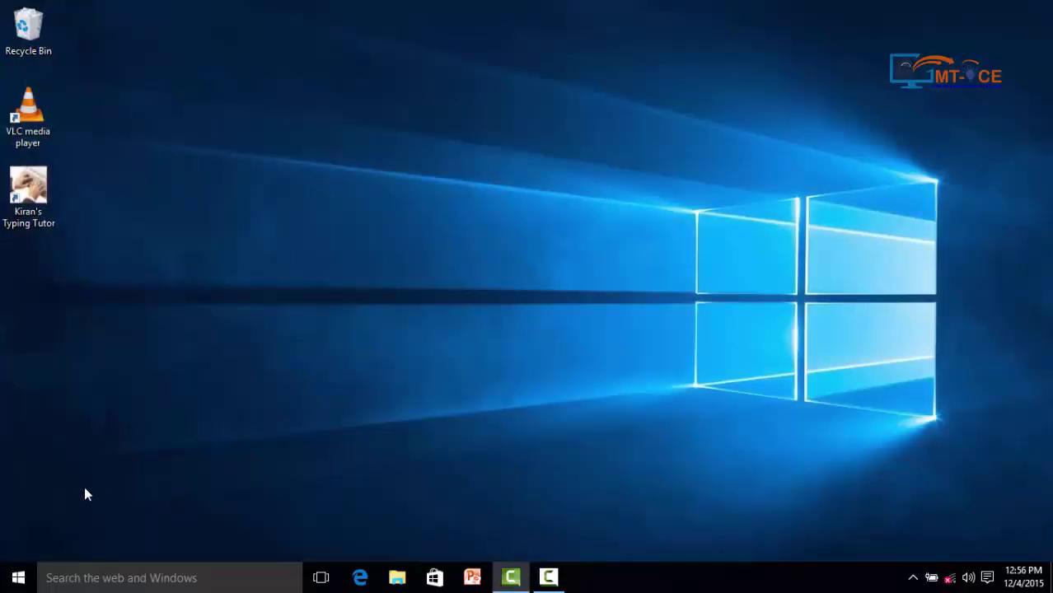
- Open and dismiss the Start menu, then open Control Panel from the Start button's context menu and close it
left_click(18, 577)
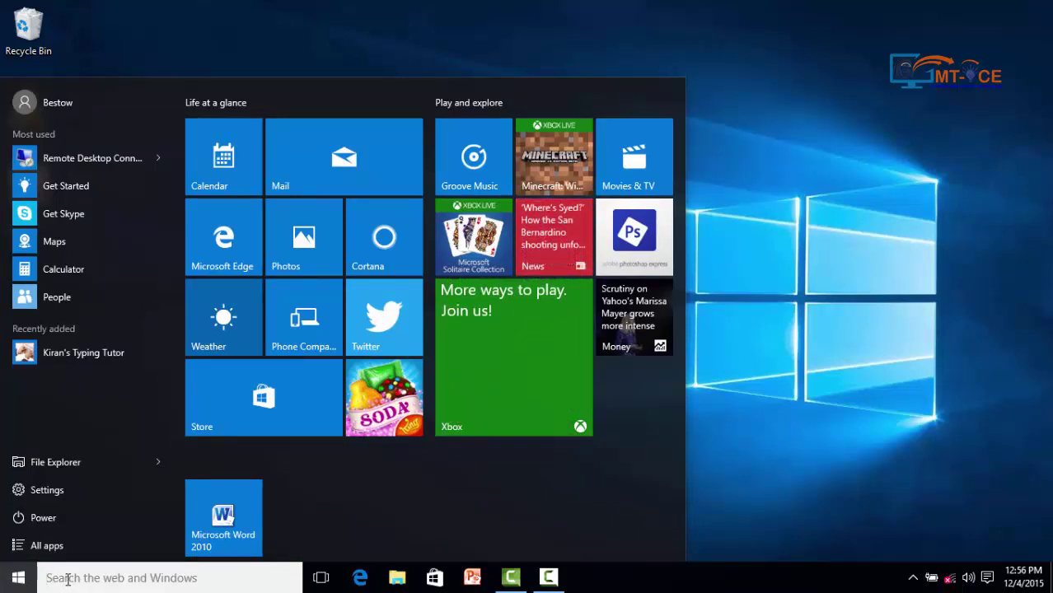
left_click(15, 577)
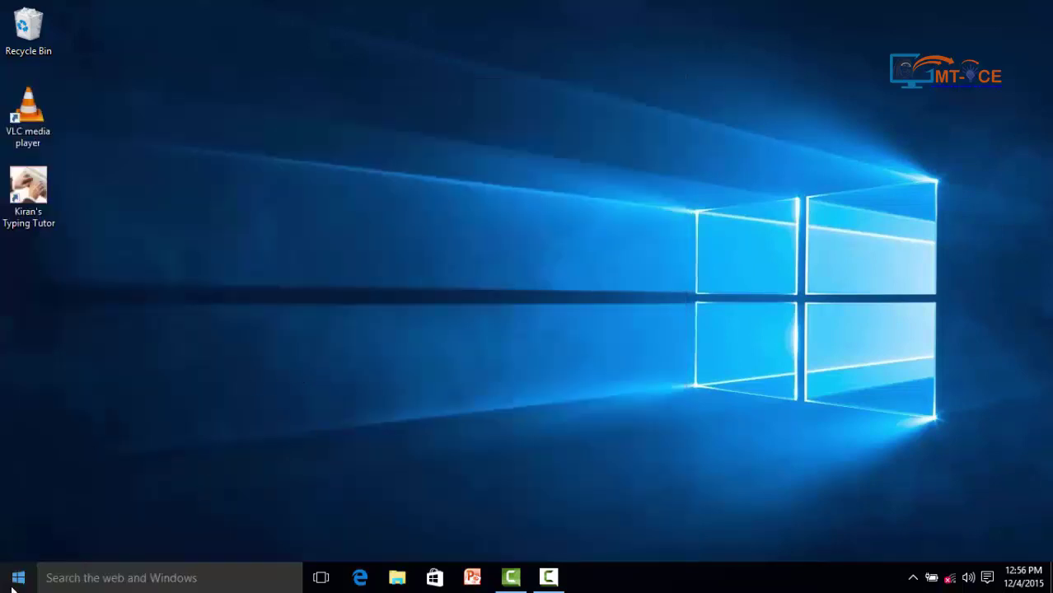
right_click(16, 583)
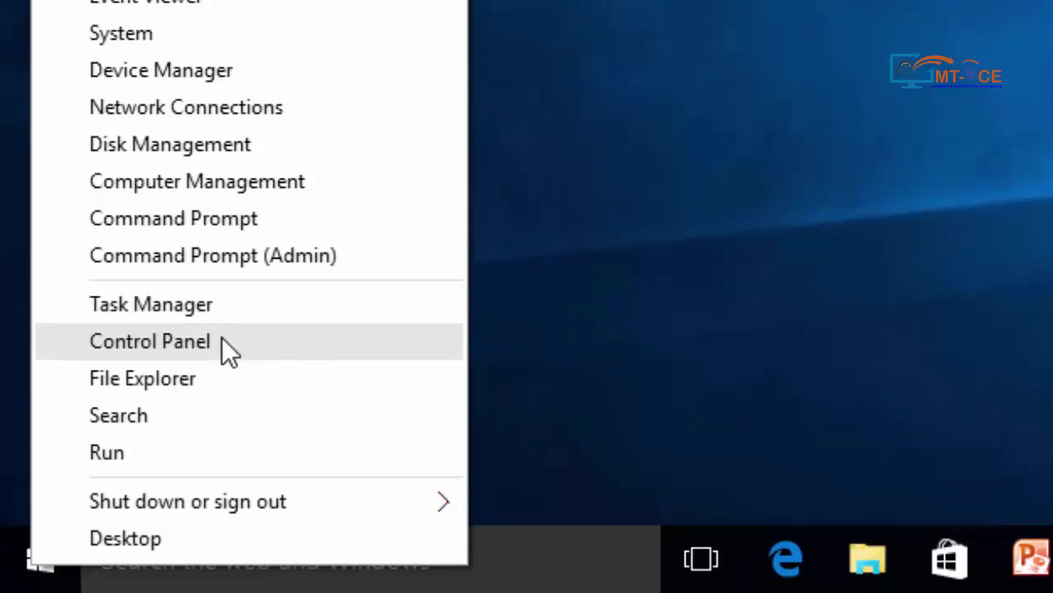
left_click(223, 341)
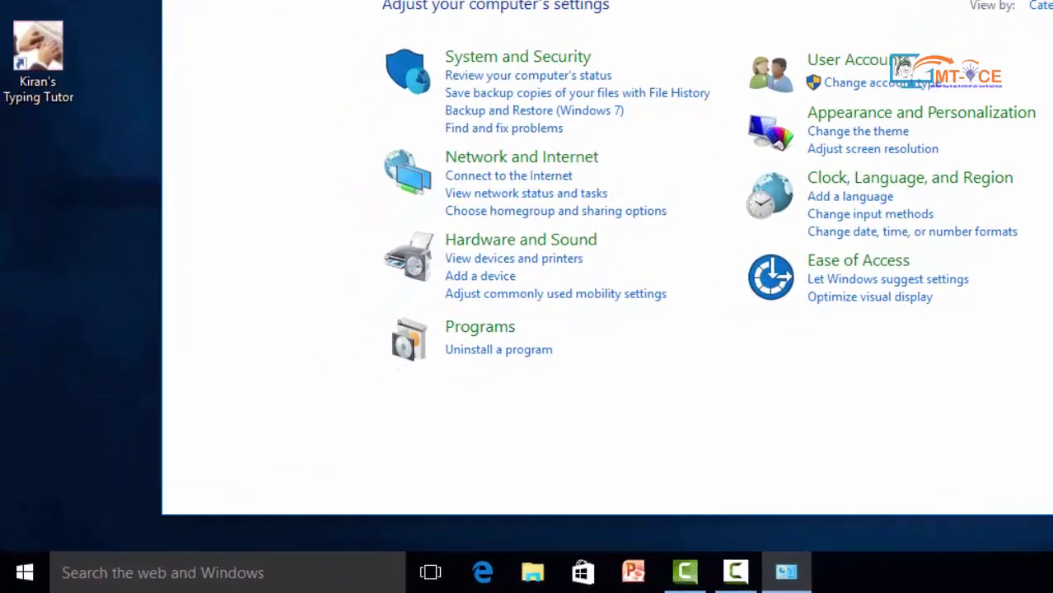
left_click(976, 93)
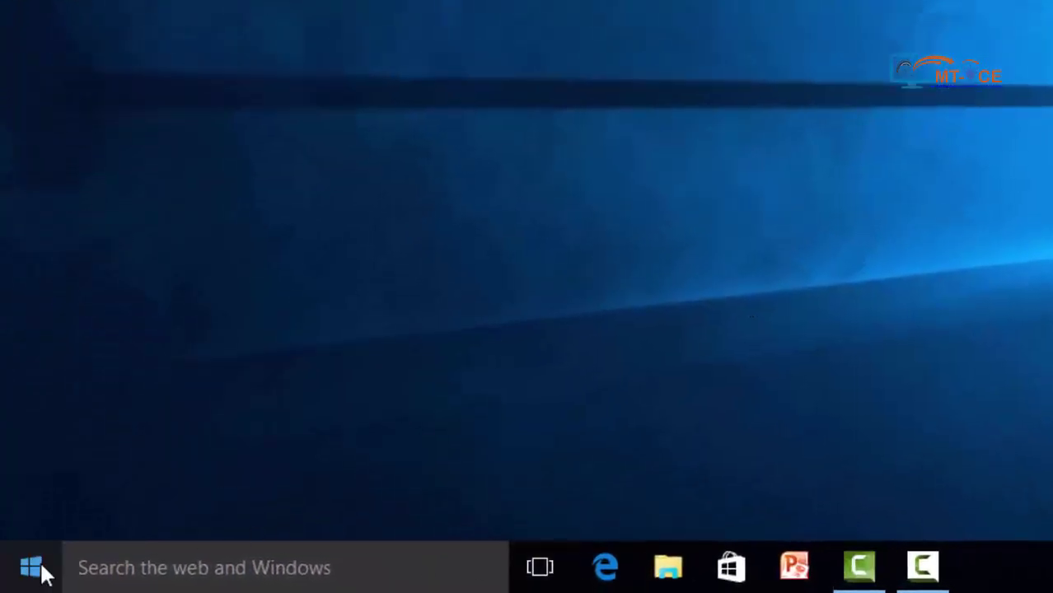
- Open the Run dialog from the Start button's context menu, launch Paint with the command pbrush and close Paint
right_click(41, 568)
mouse_move(135, 521)
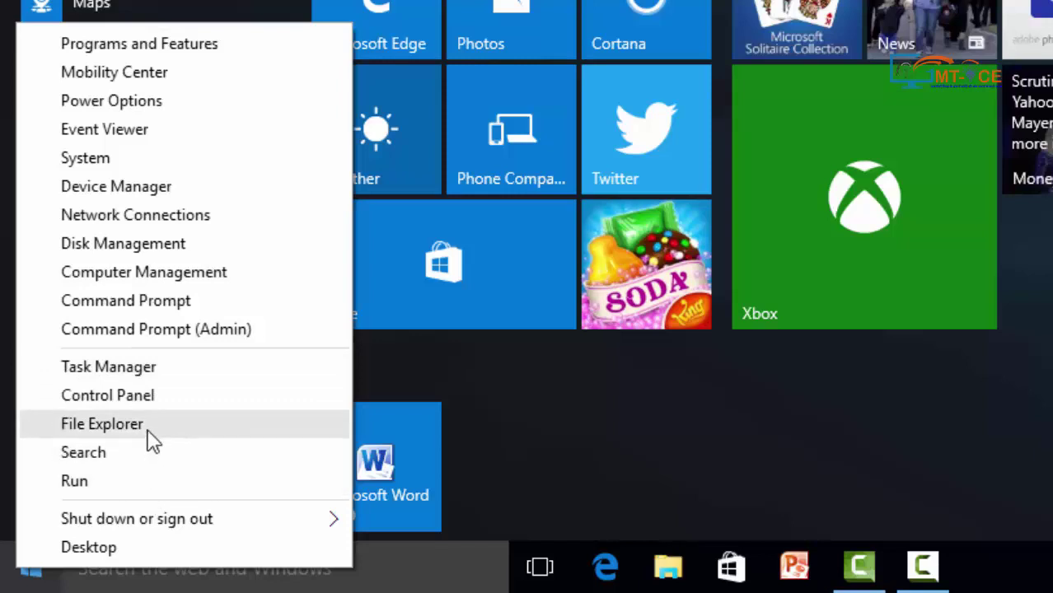
left_click(122, 485)
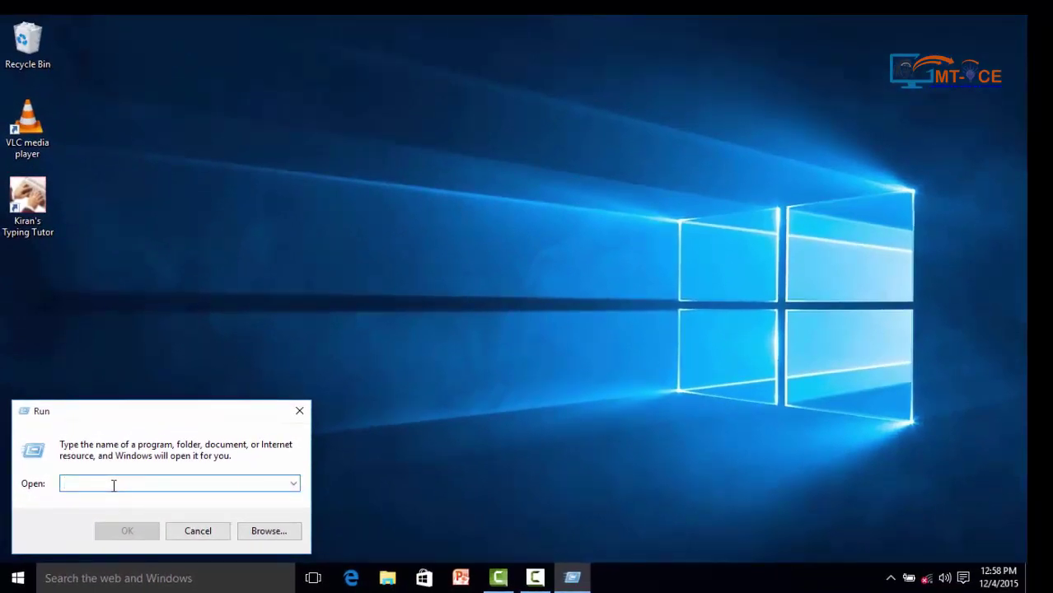
type("pbrus")
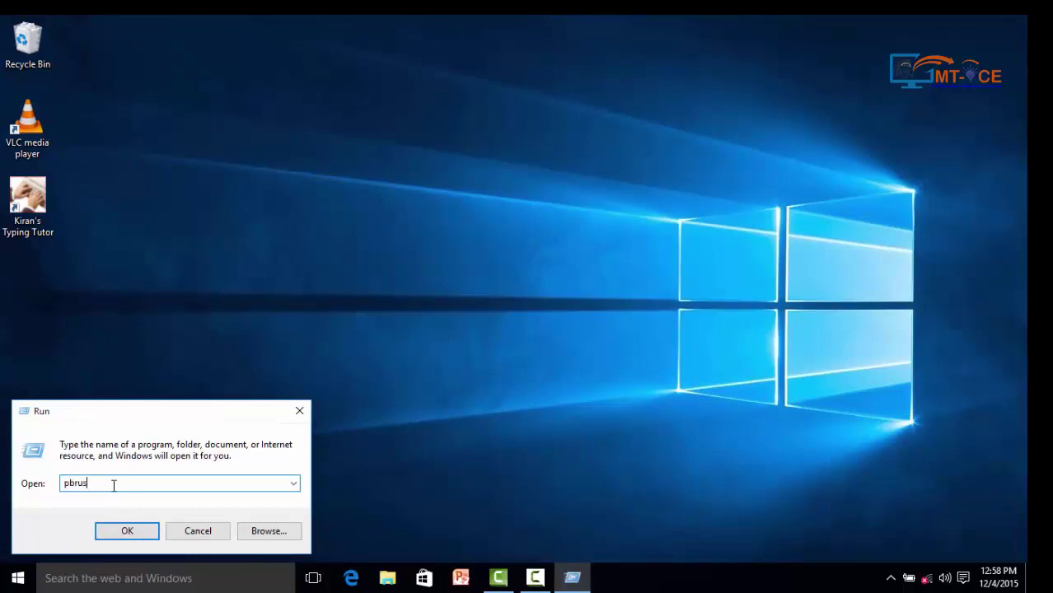
type("h")
key("Return")
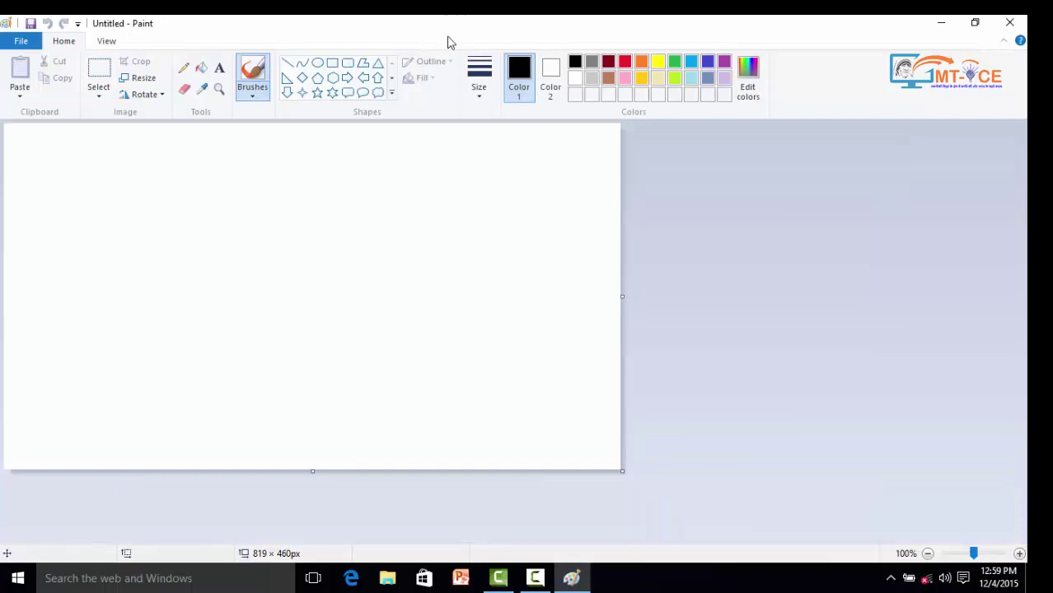
left_click(1009, 23)
- Reopen the Run dialog and cancel it, and choose Desktop from the Start button's context menu
right_click(11, 582)
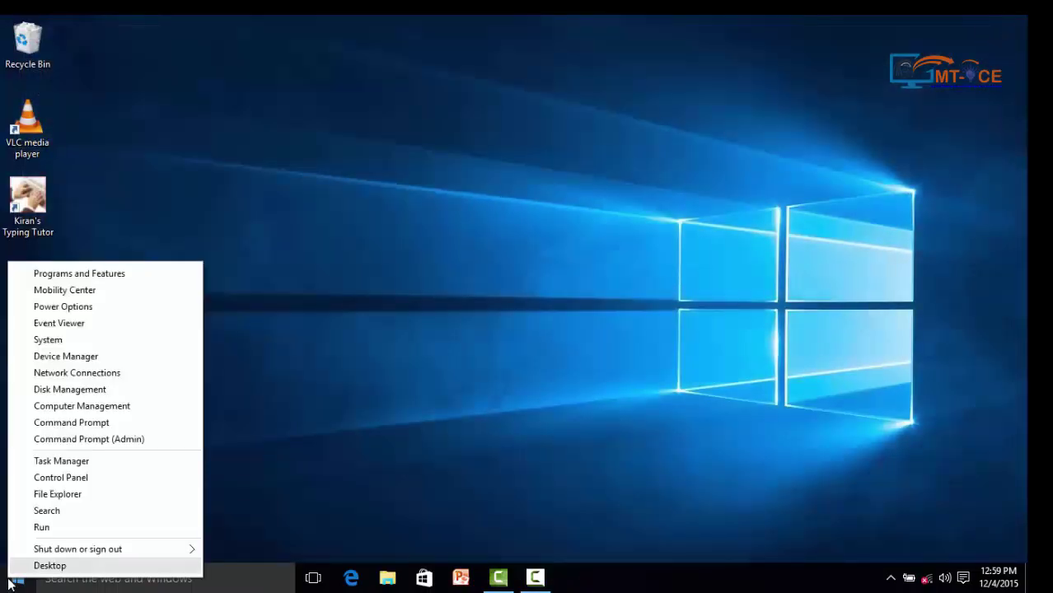
left_click(42, 528)
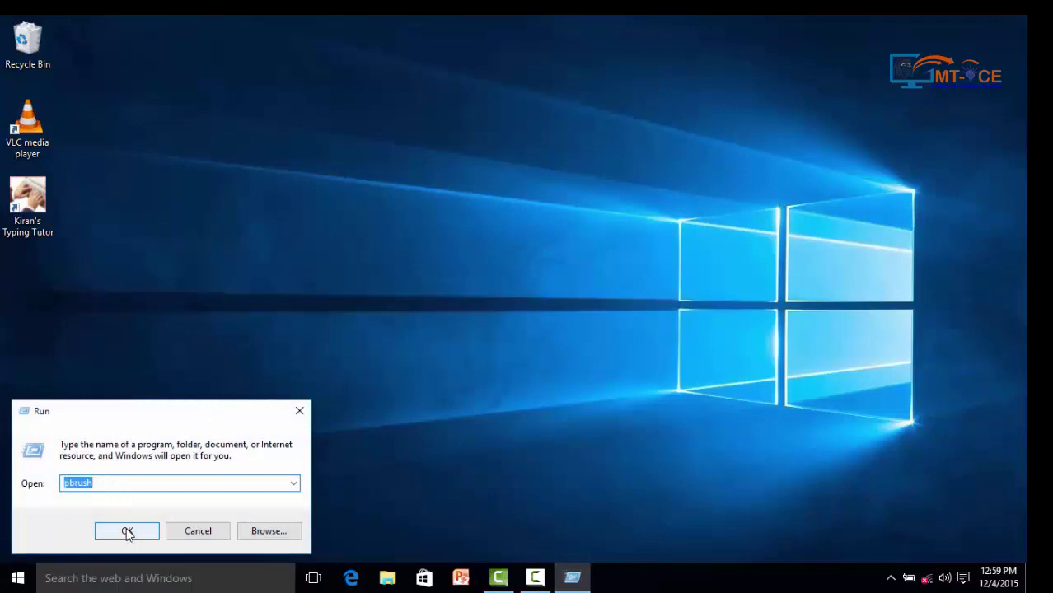
left_click(189, 534)
left_click(189, 534)
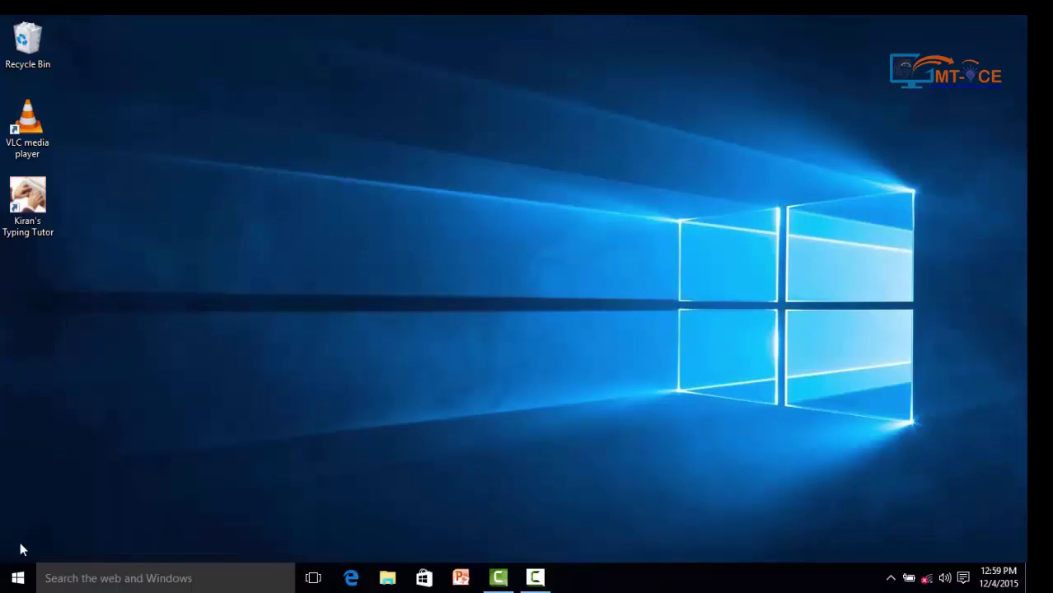
right_click(18, 578)
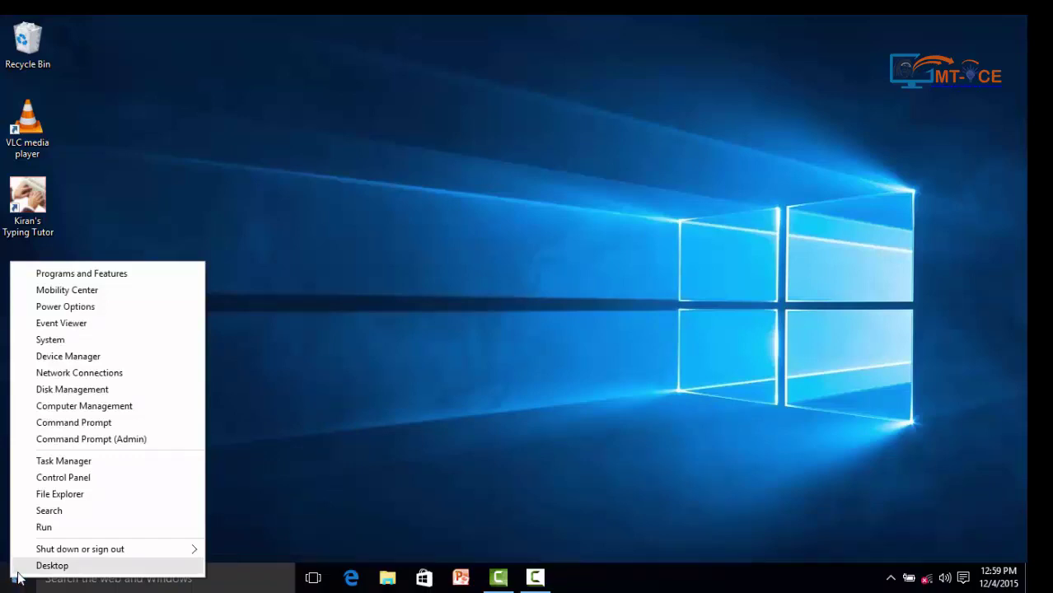
left_click(62, 569)
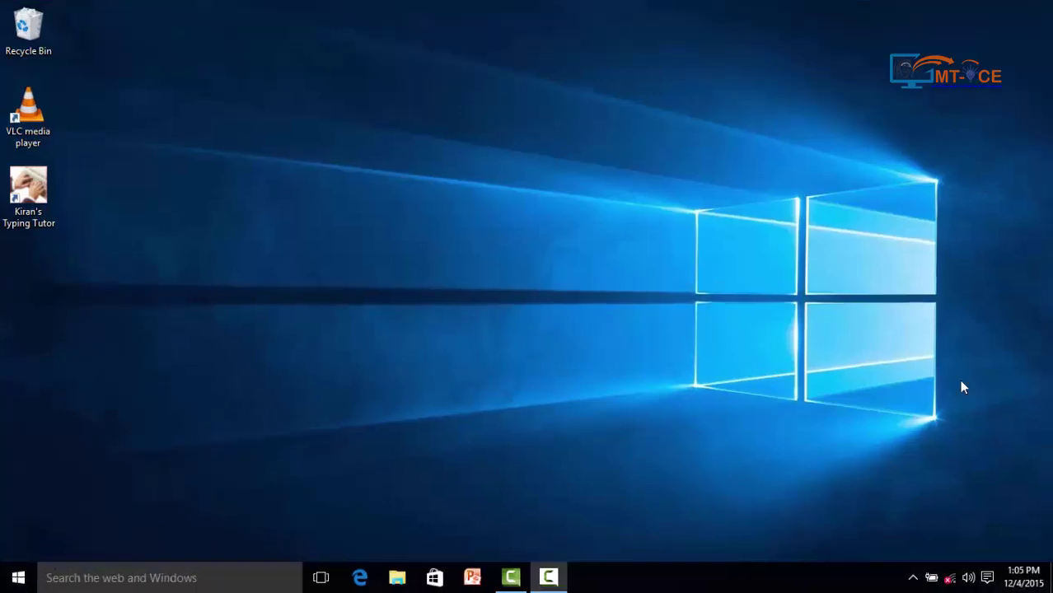
- Open the Start menu and resize its height, making it taller first and reducing it to about half the screen
left_click(16, 578)
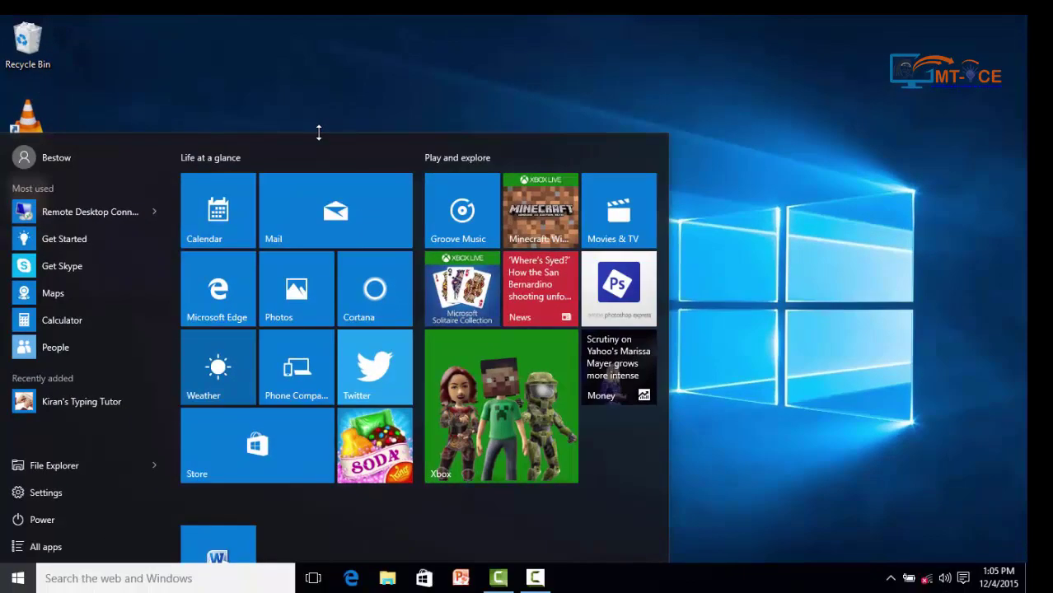
left_click_drag(318, 120, 305, 57)
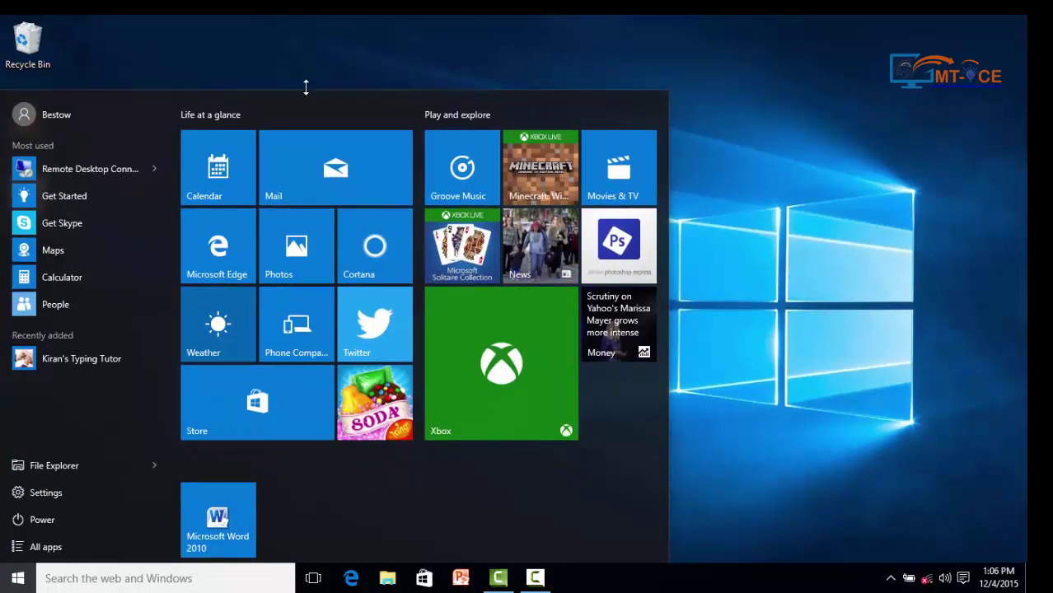
left_click_drag(305, 87, 339, 304)
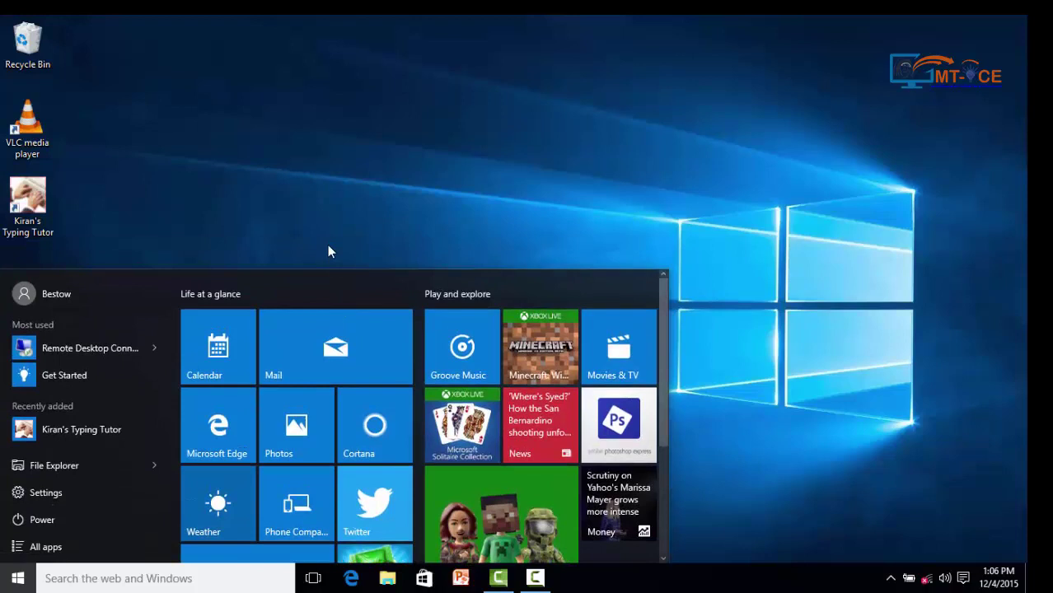